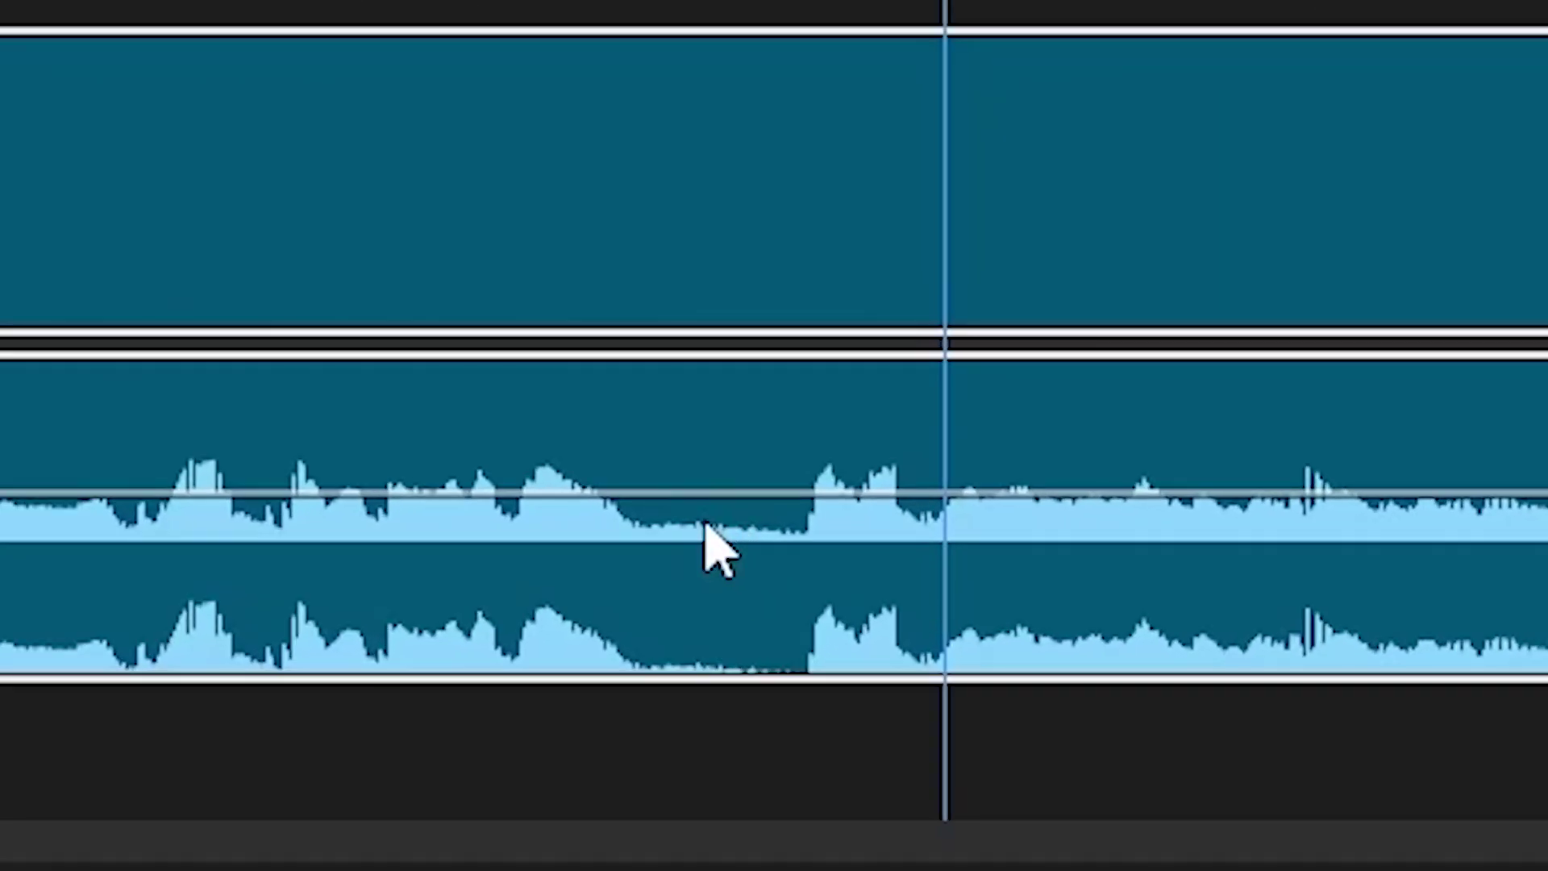
Play and scrub the clip to find breaths, then zoom out and park the playhead at 00:00:10:26
left_click(992, 522)
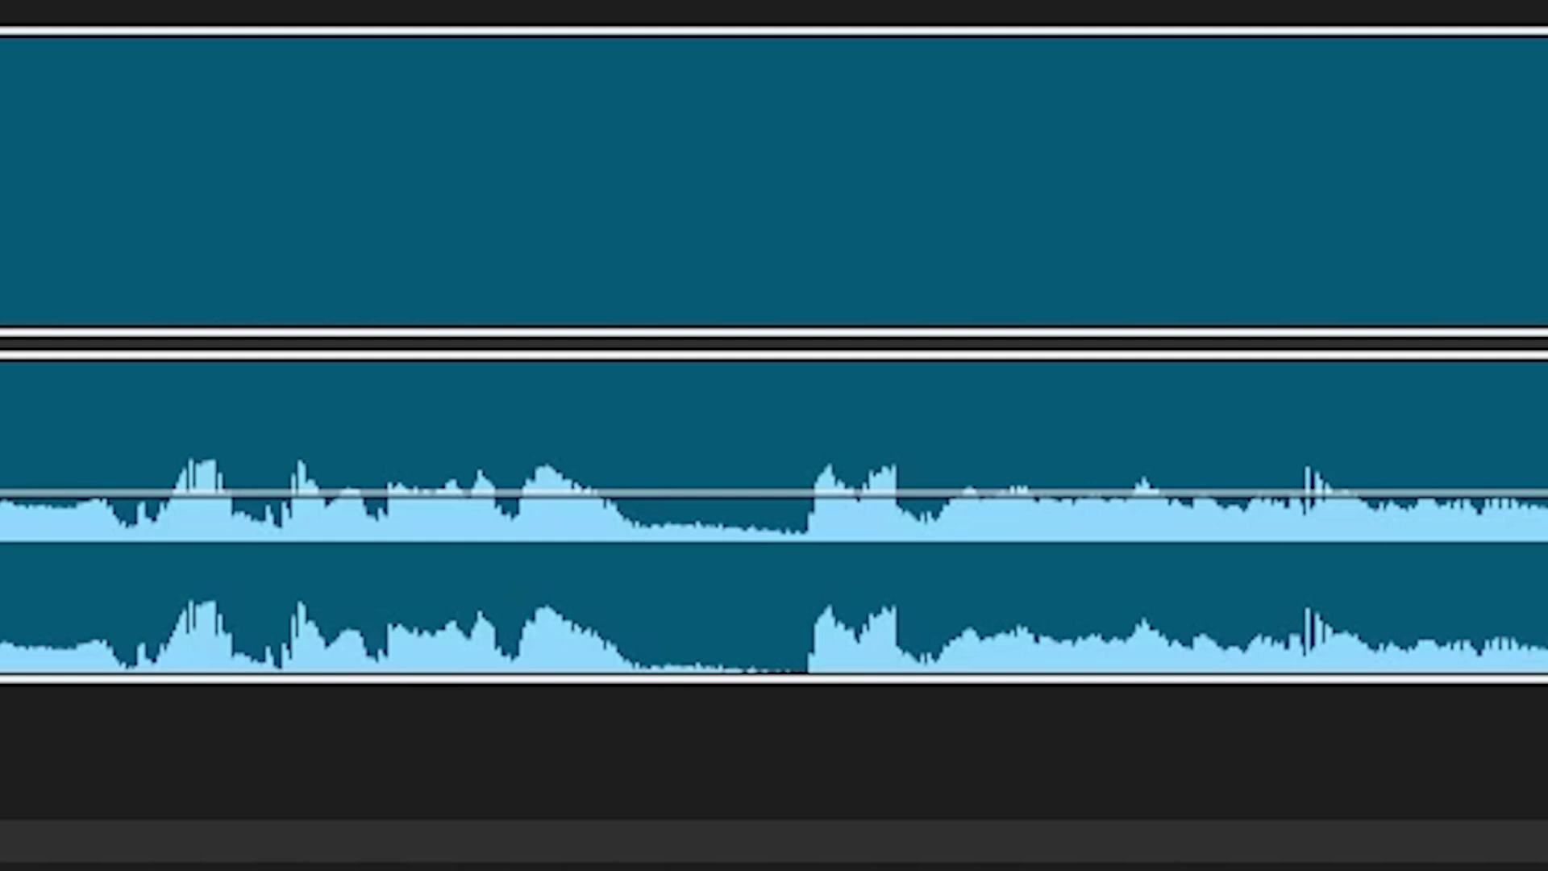
key("l")
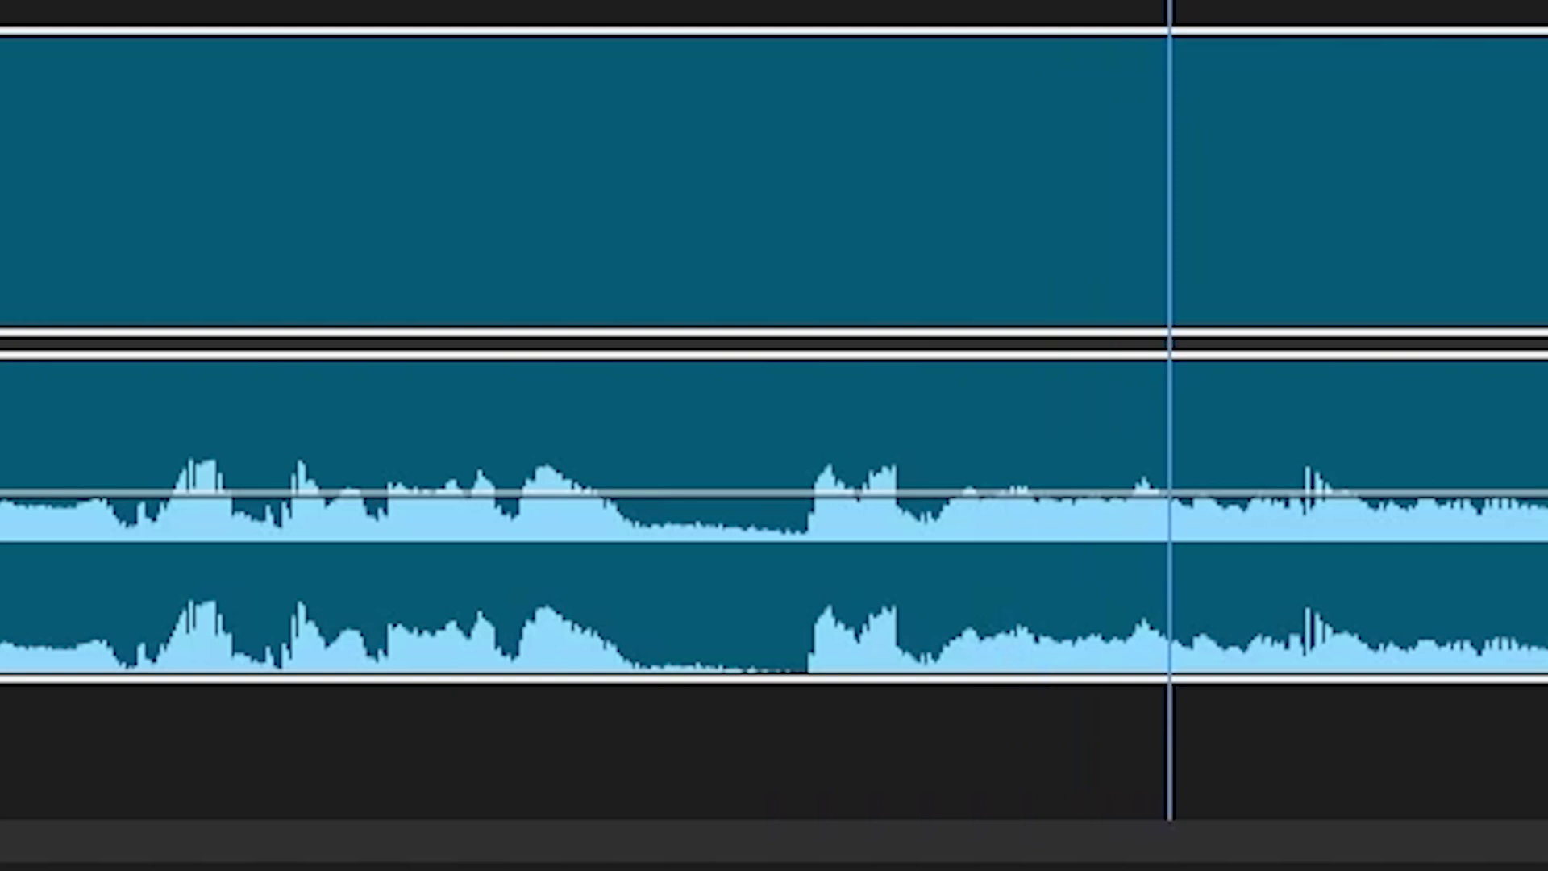
left_click_drag(563, 10, 466, 0)
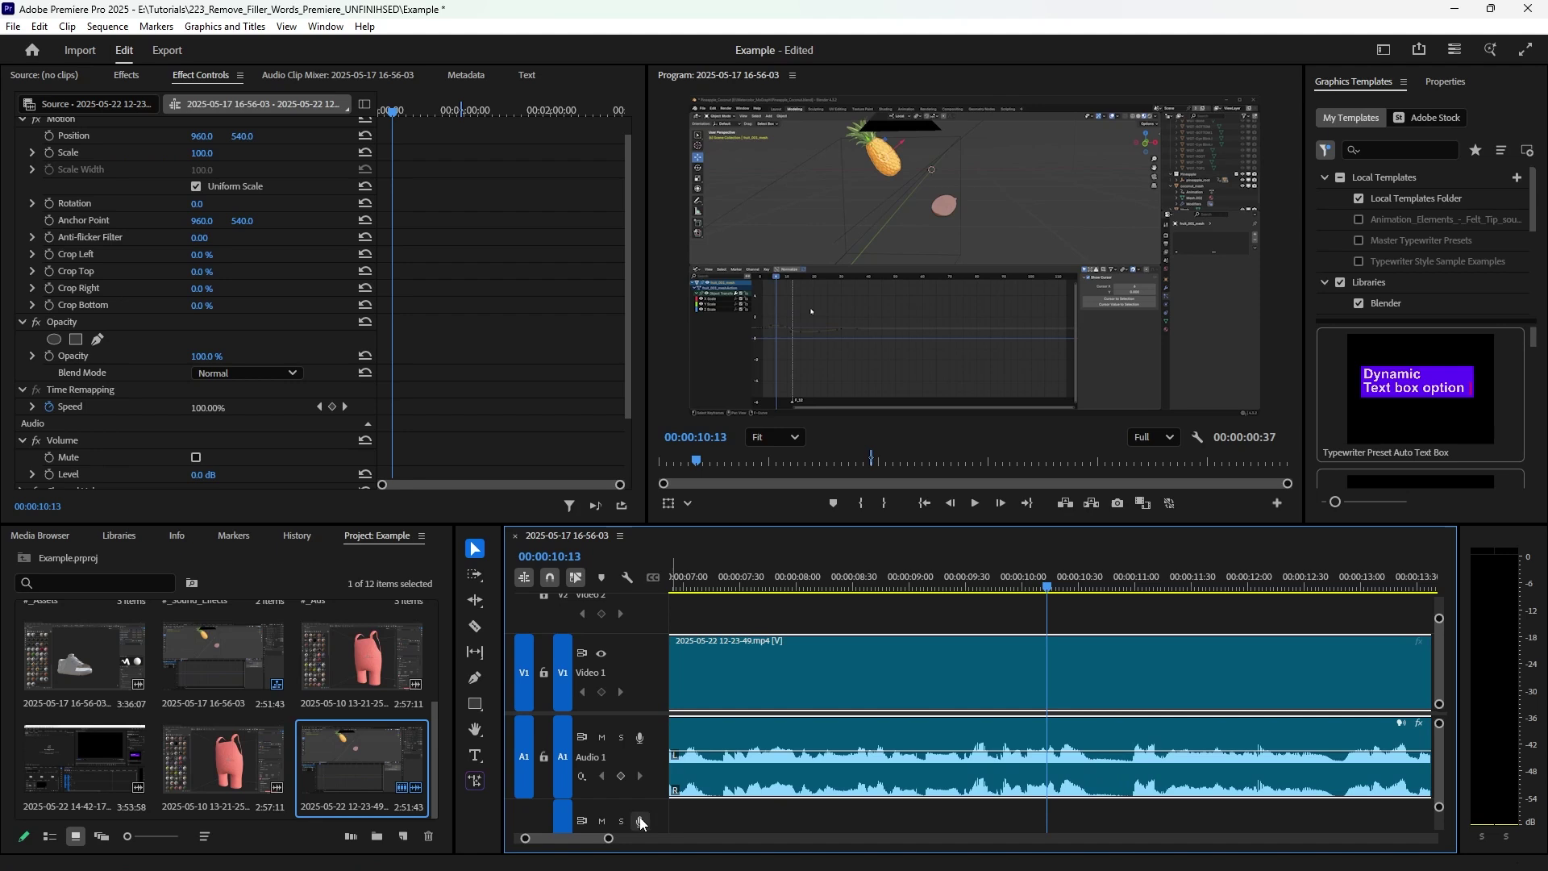
mouse_move(609, 840)
left_mouse_down()
mouse_move(682, 842)
mouse_move(595, 839)
left_mouse_up()
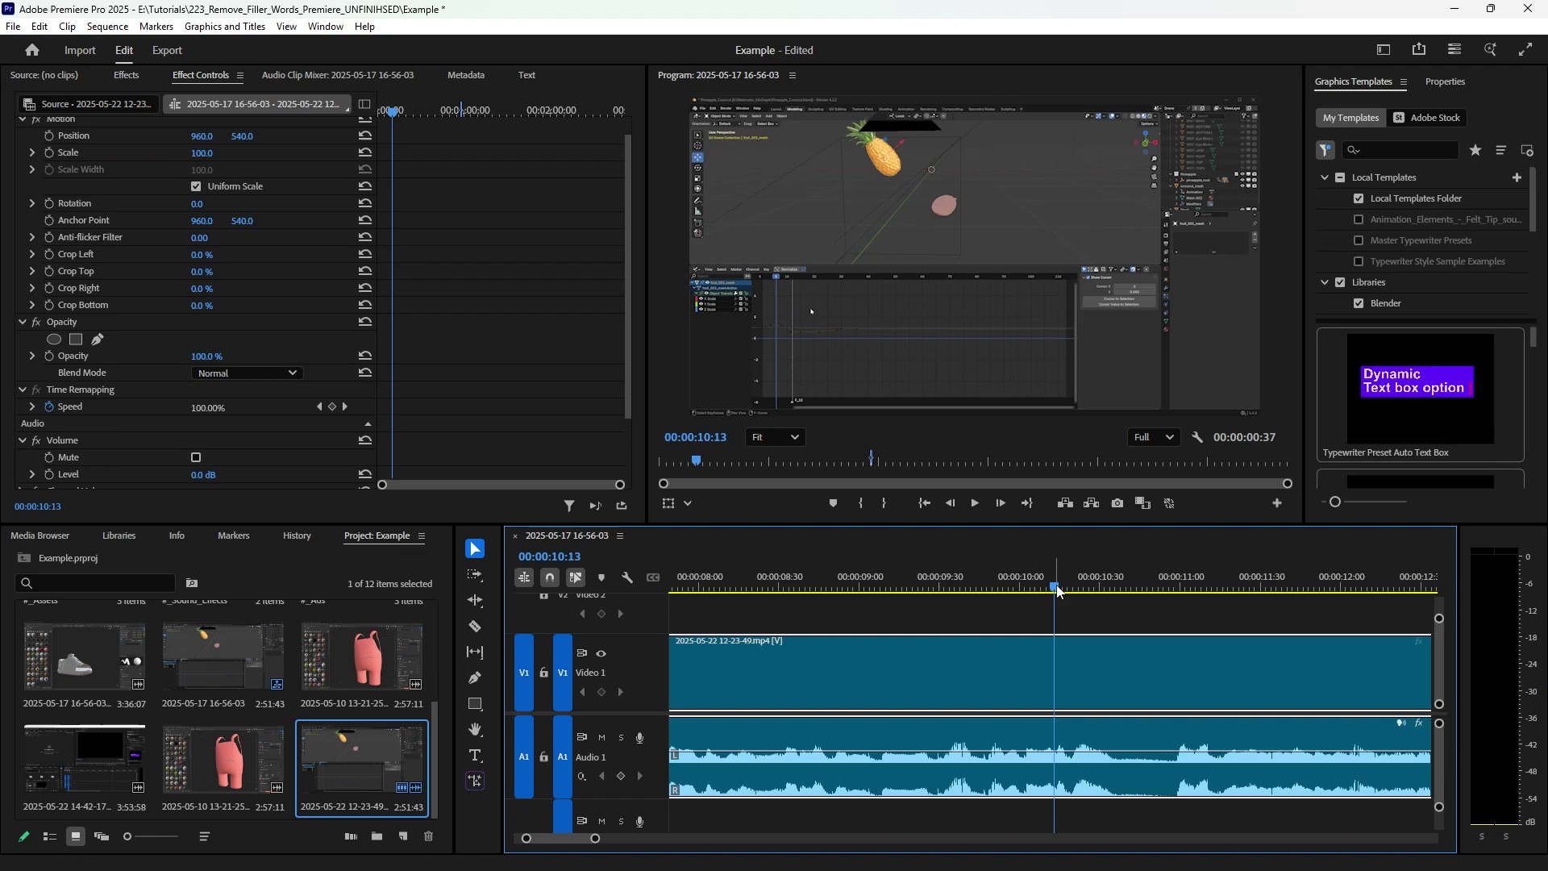
left_click_drag(1059, 591, 1090, 587)
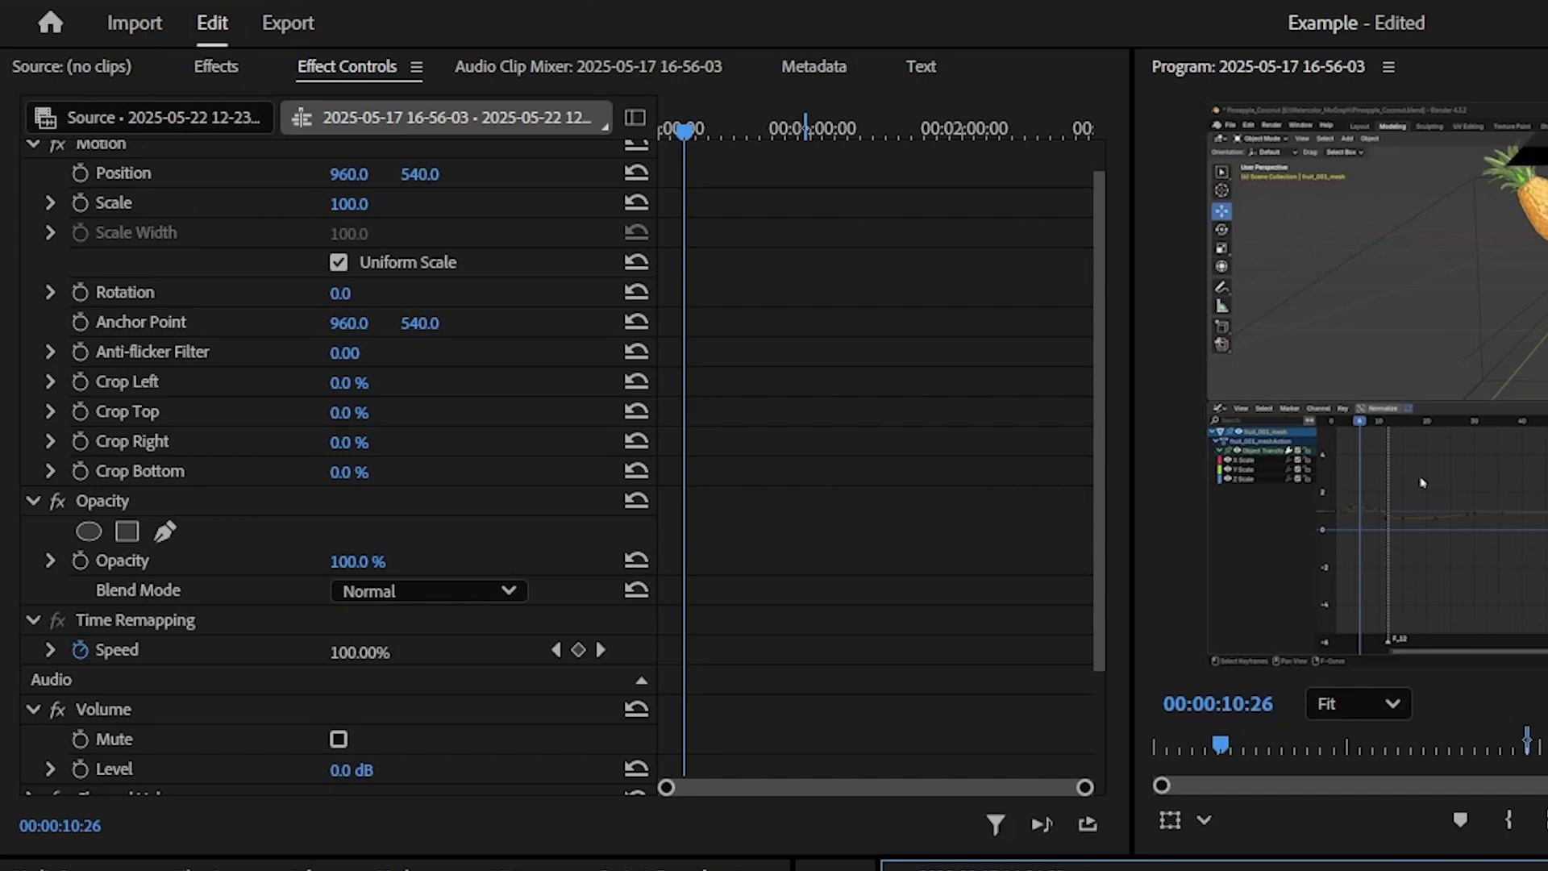
Apply Audio Effects > Amplitude and Compression > Dynamics to the clip and return to Effect Controls
left_click(527, 34)
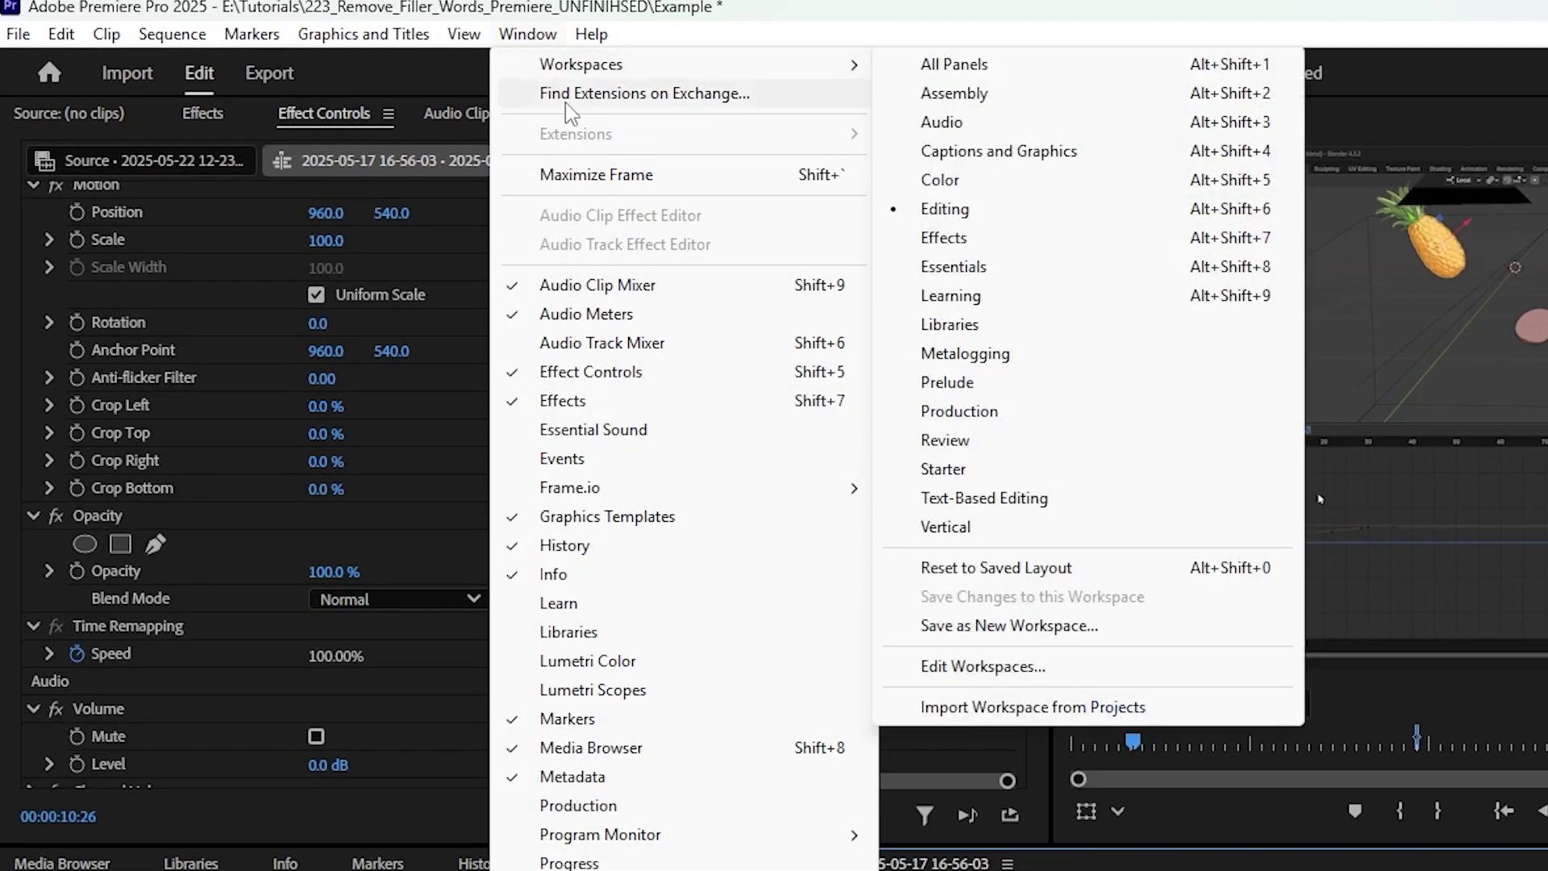
left_click(206, 121)
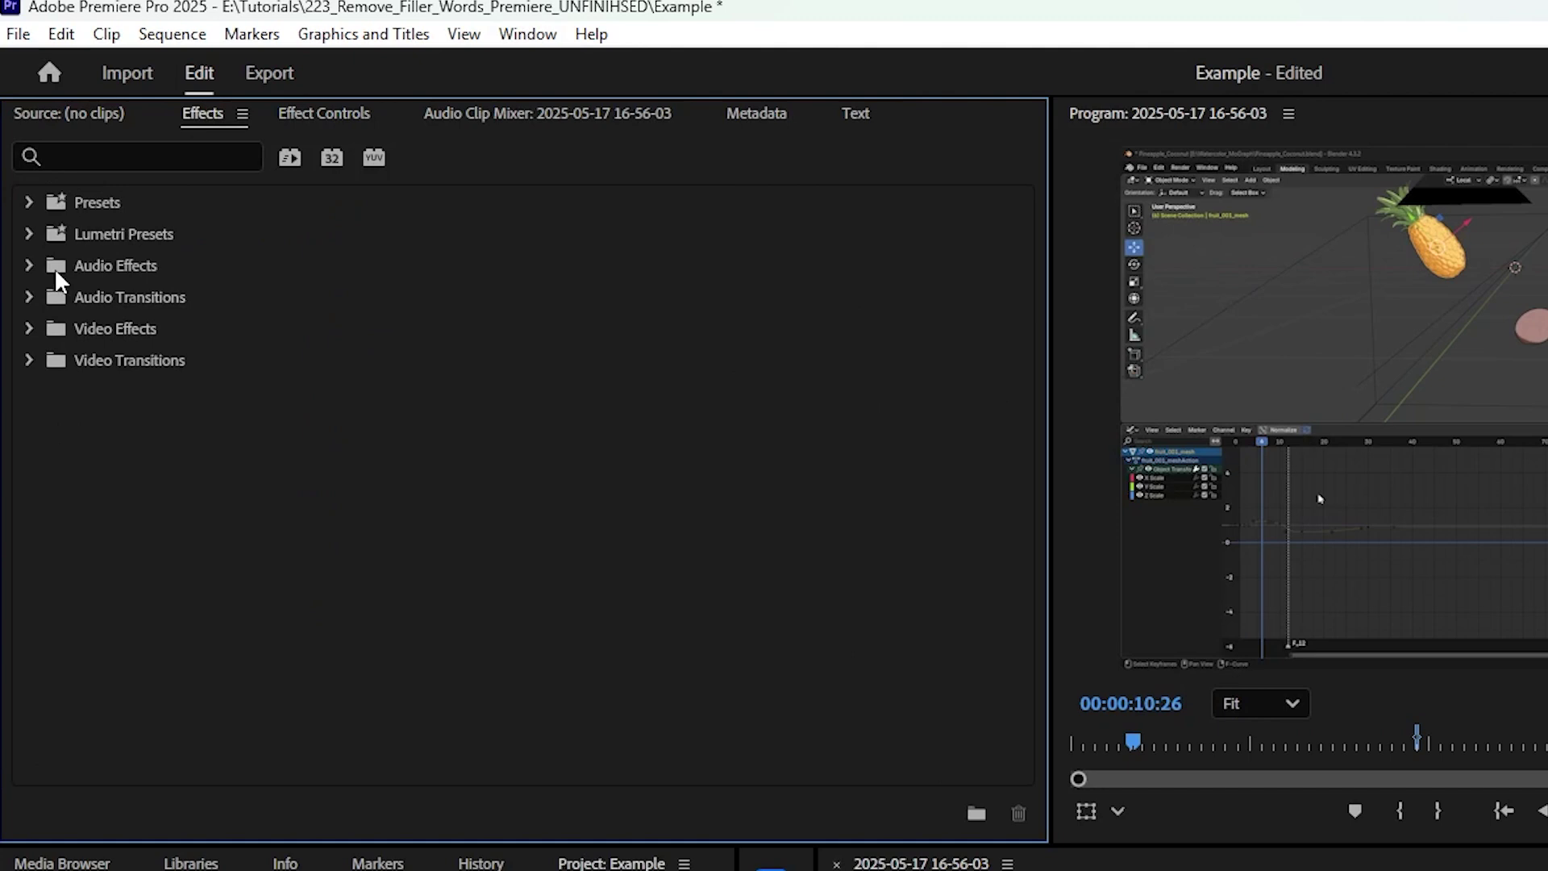
left_click(29, 269)
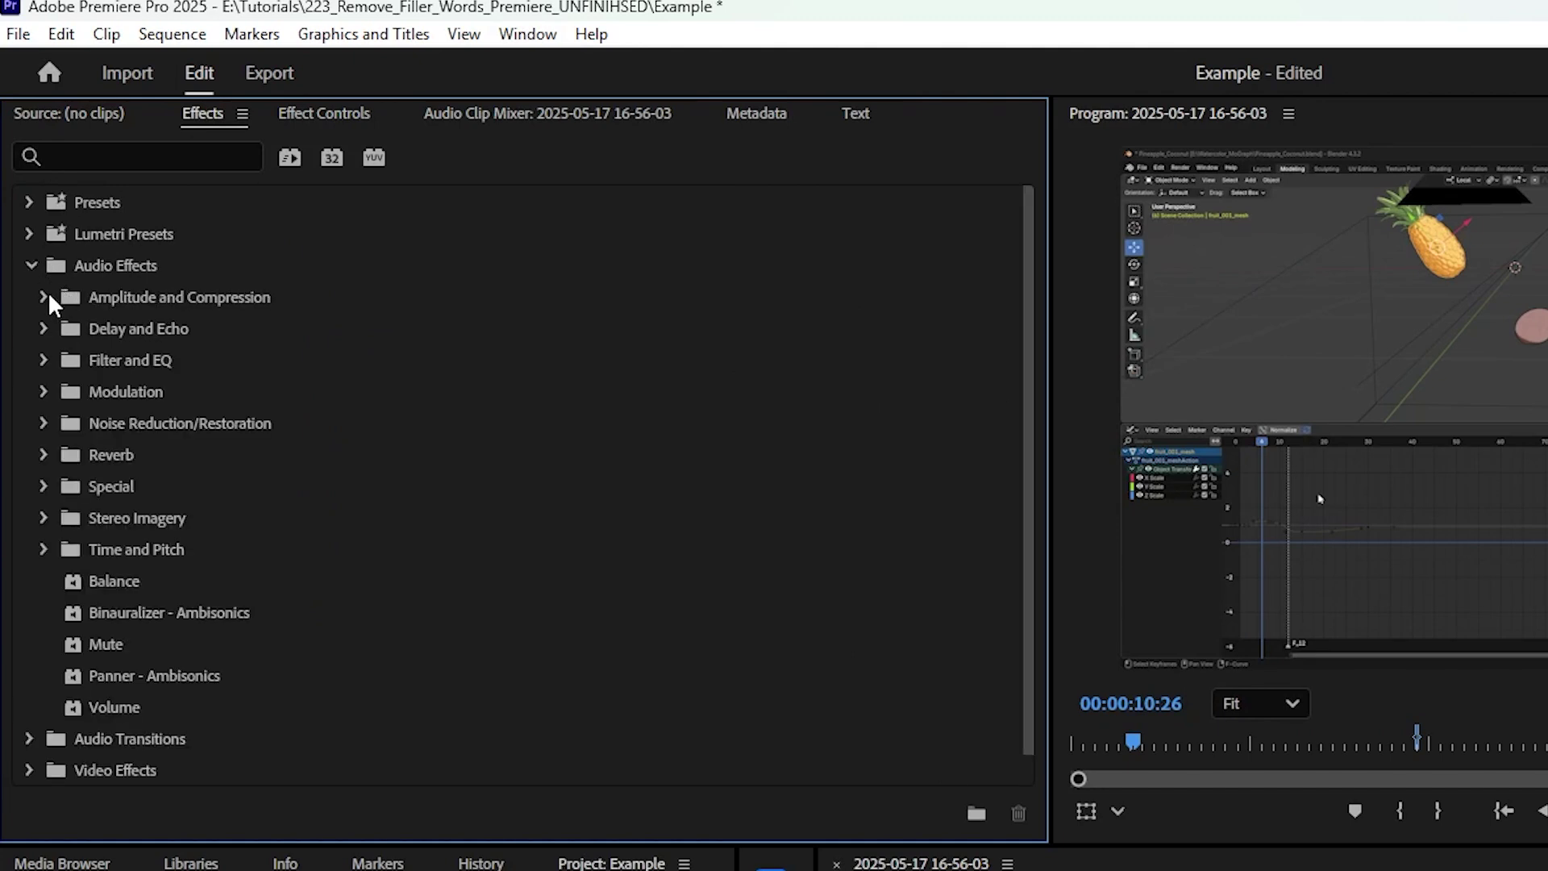
left_click(48, 295)
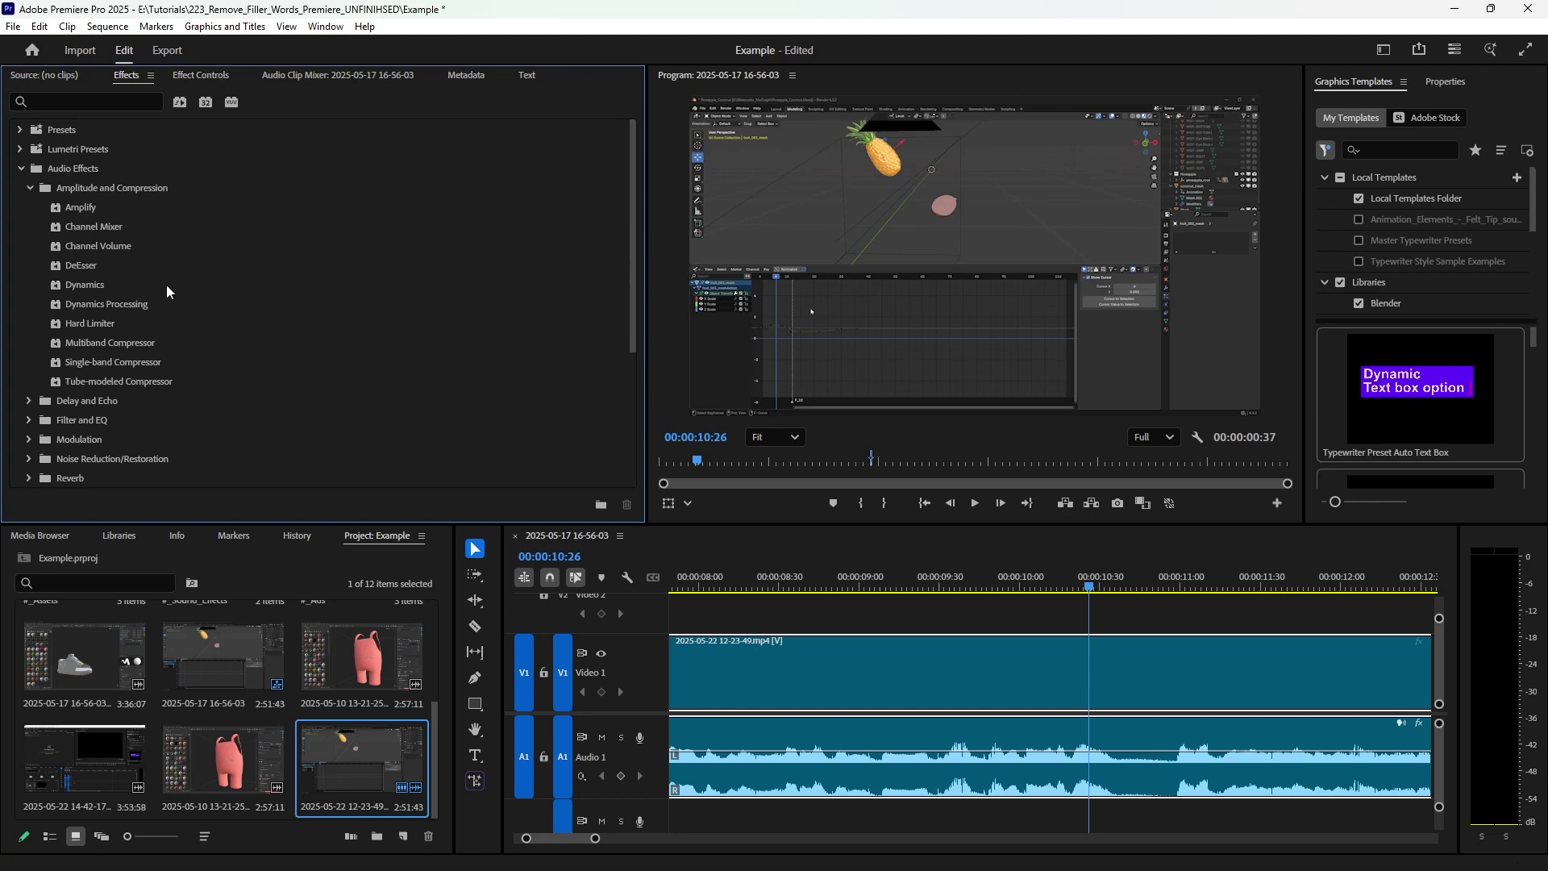
left_click(84, 287)
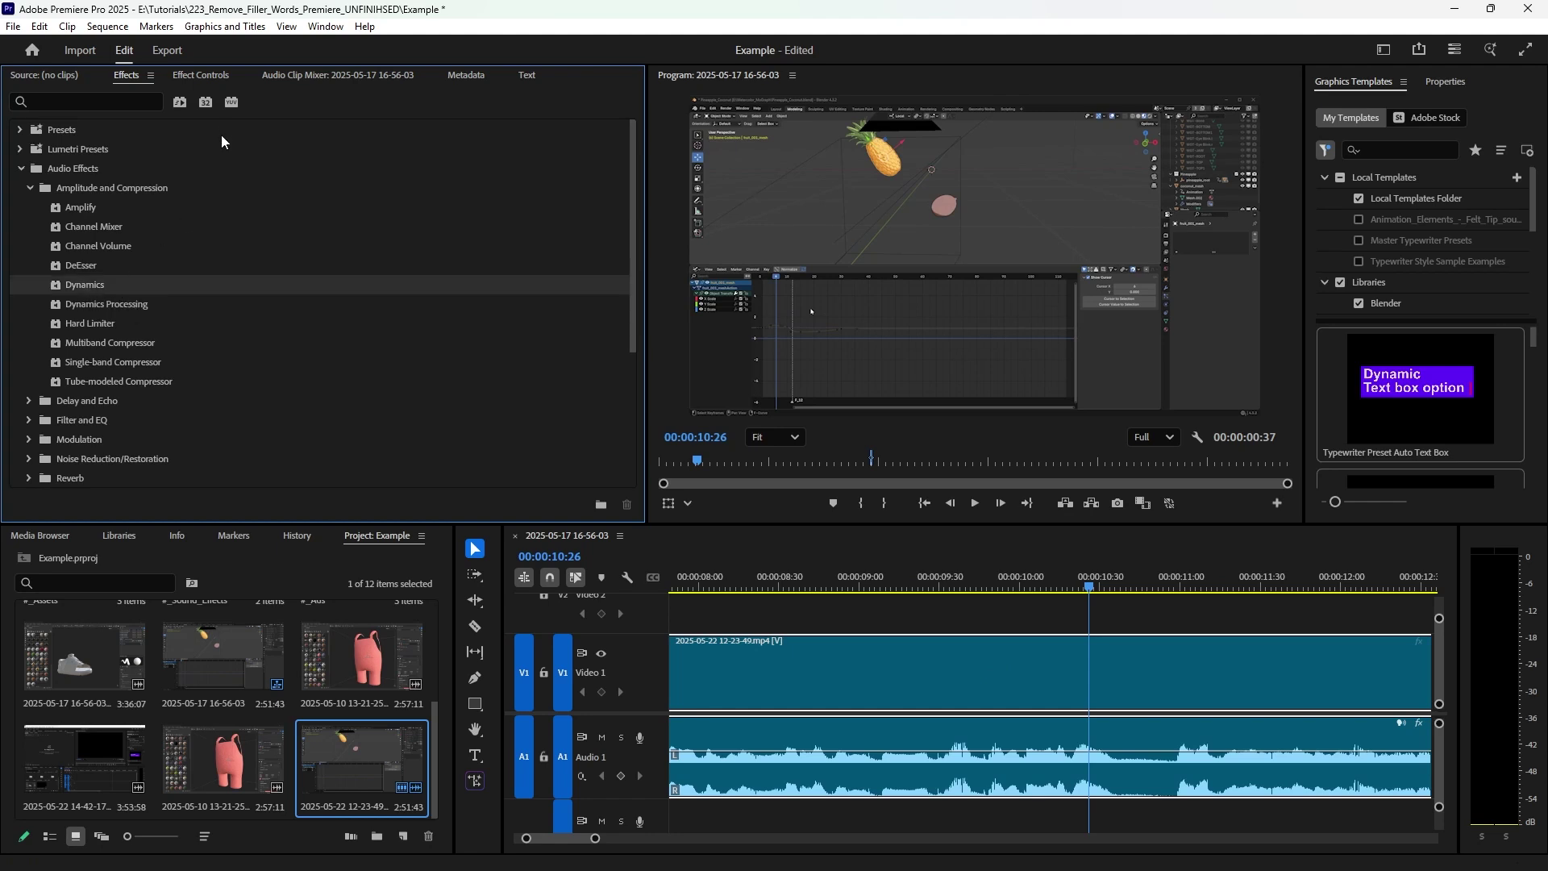
left_click(211, 75)
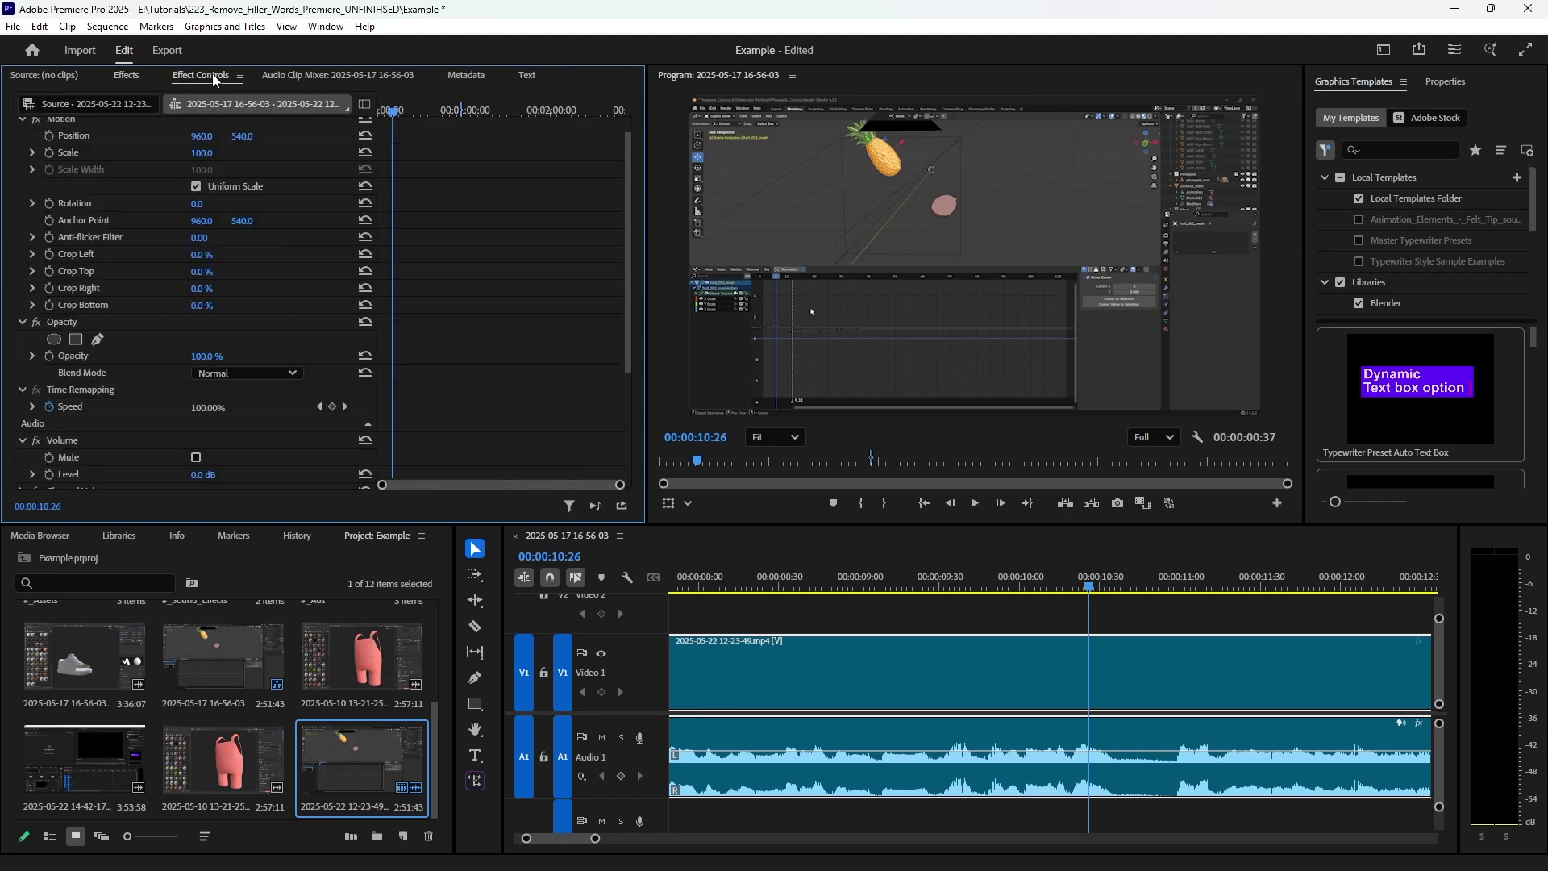
Open Effect Controls from the Window menu and scroll down to the clip's Dynamics effect
left_click(338, 27)
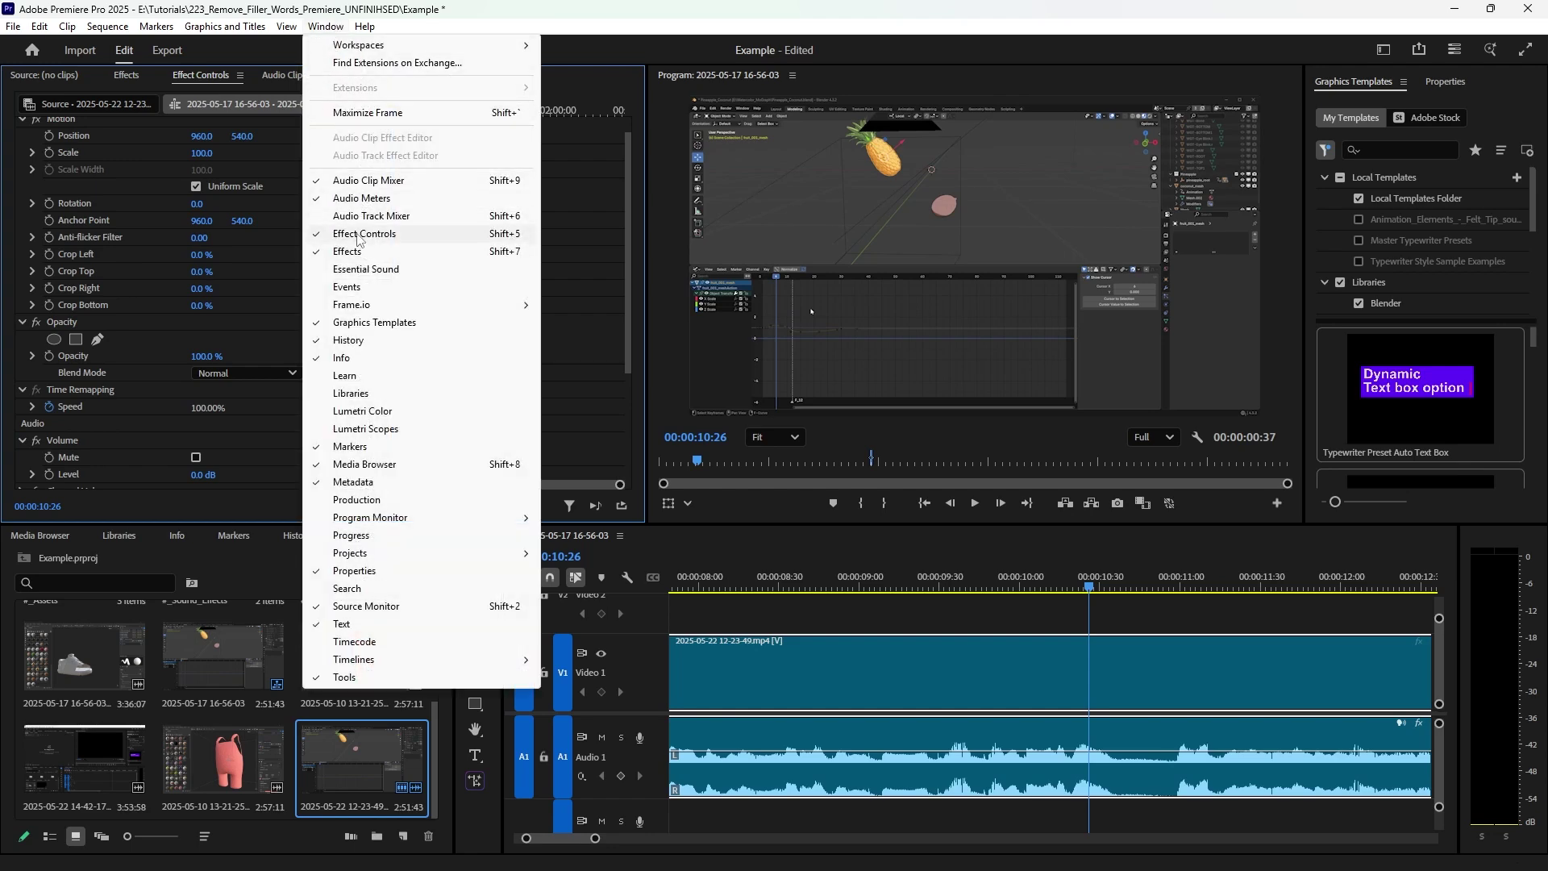
left_click(350, 8)
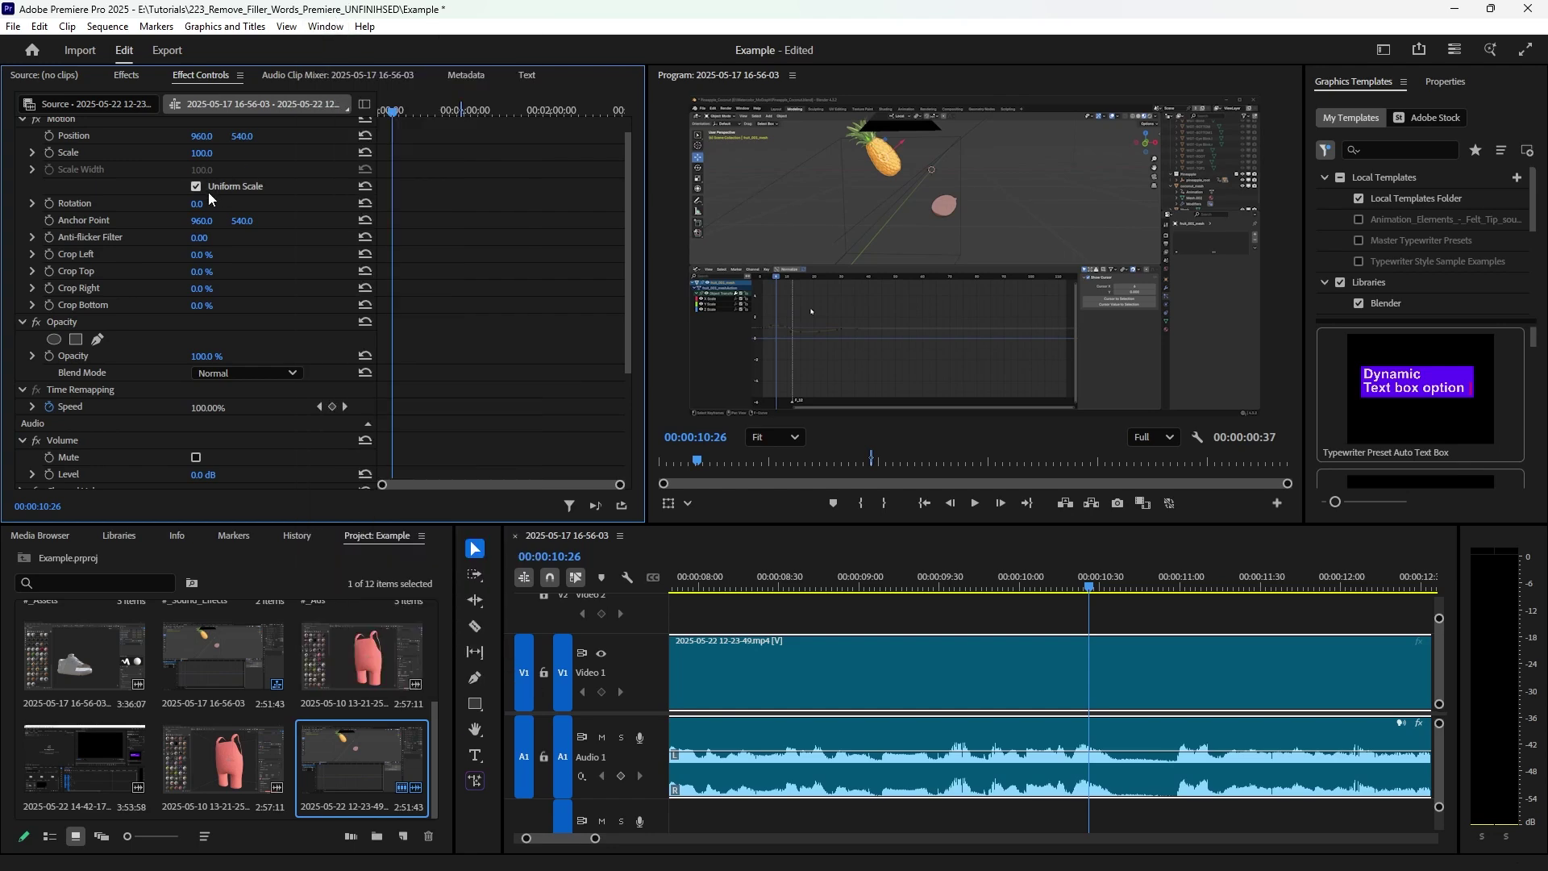
scroll(279, 335, "down", 5)
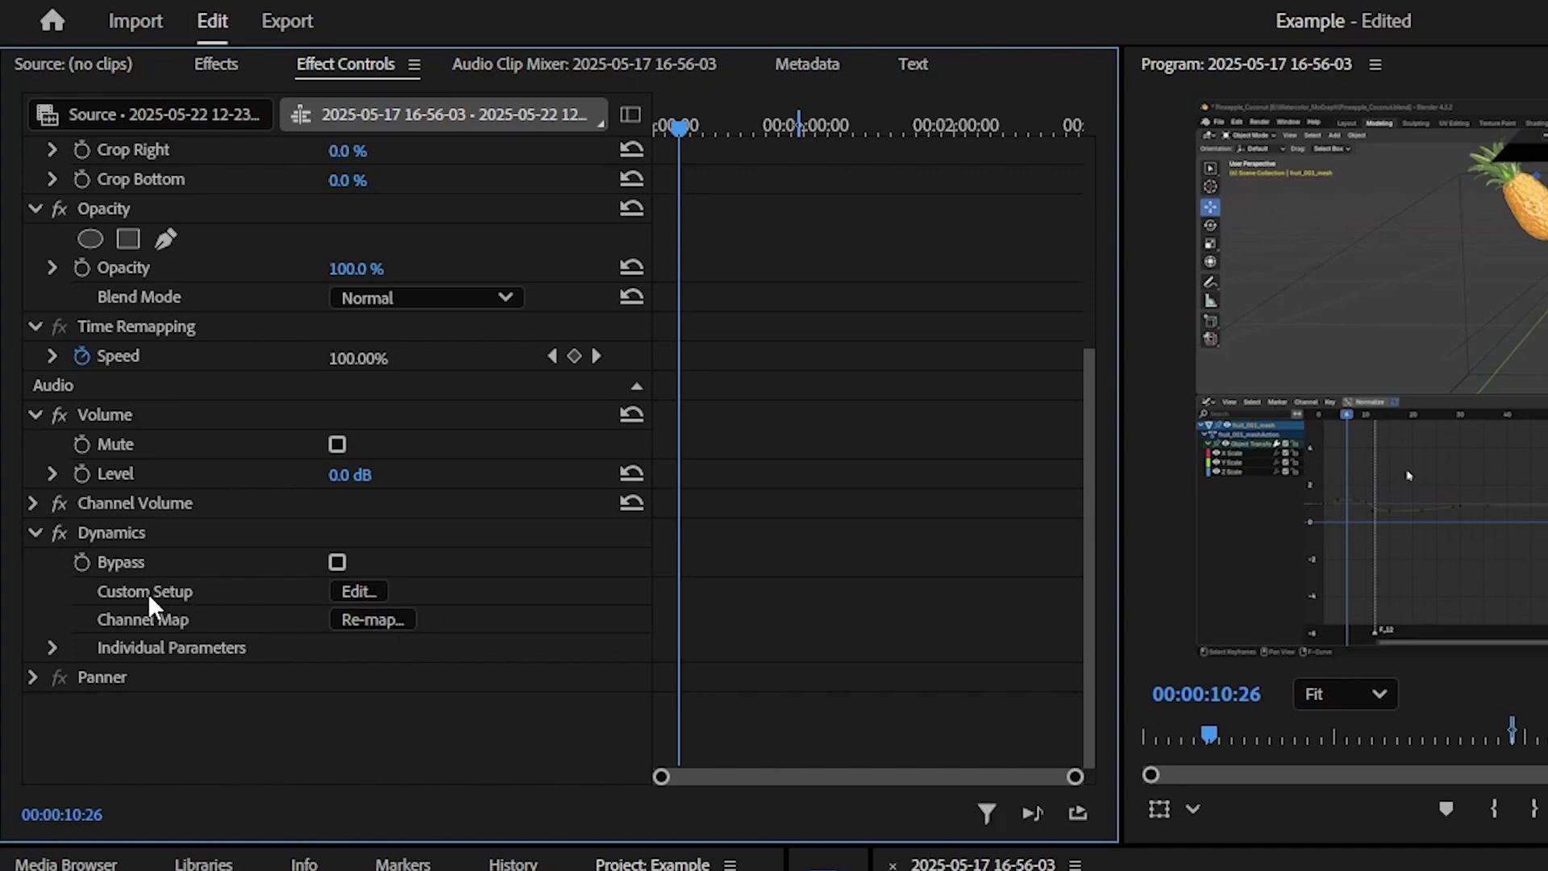
In the Dynamics Clip Fx Editor, enable AutoGate and lower its Threshold to -28.2 dB
left_click(359, 589)
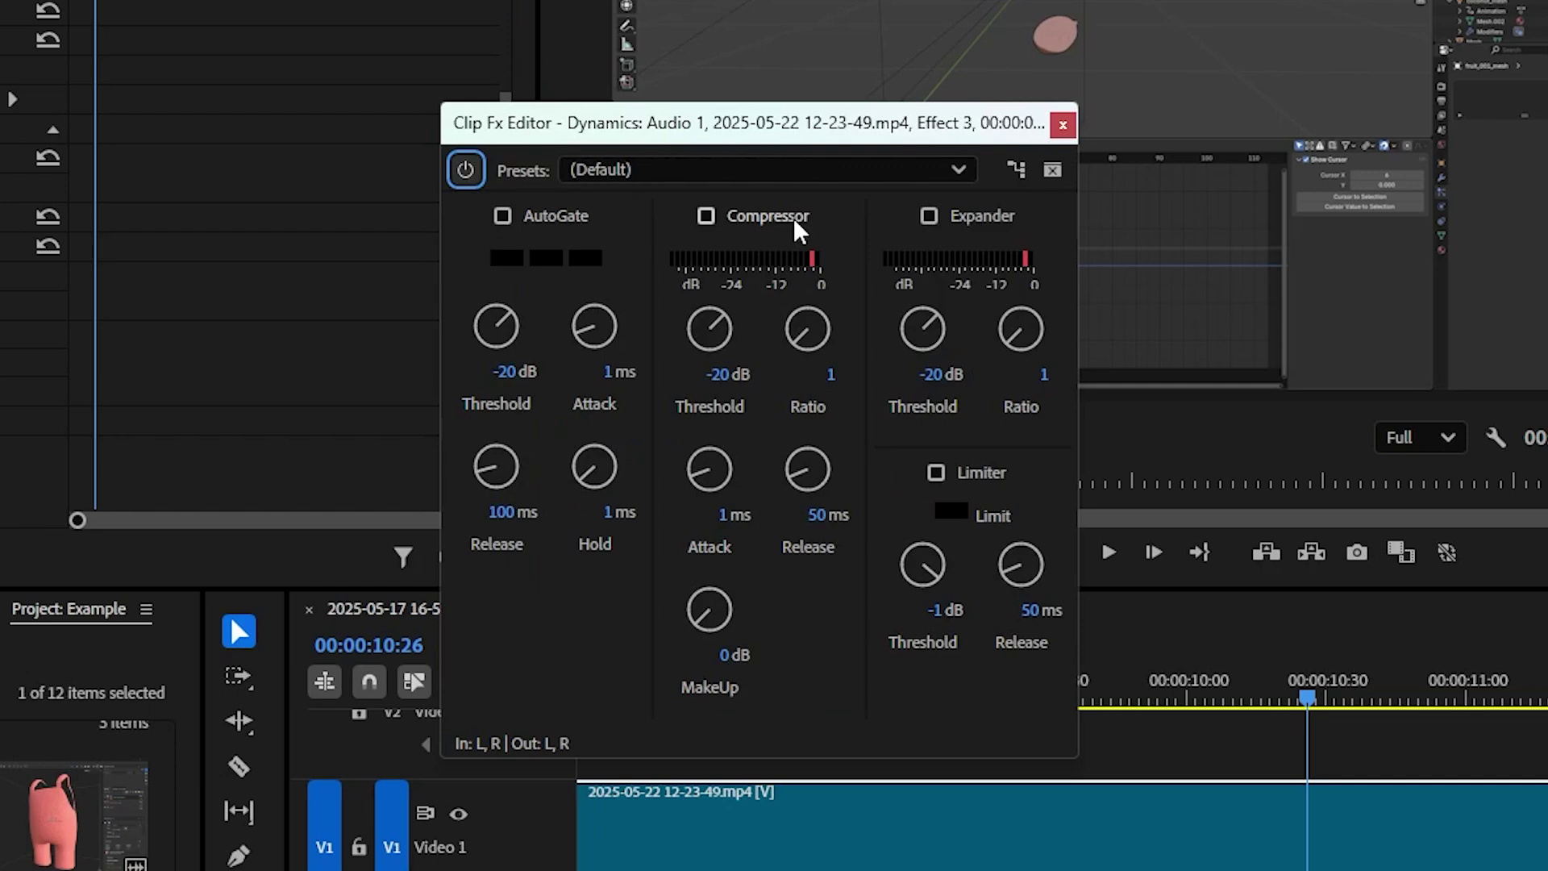
left_click(499, 222)
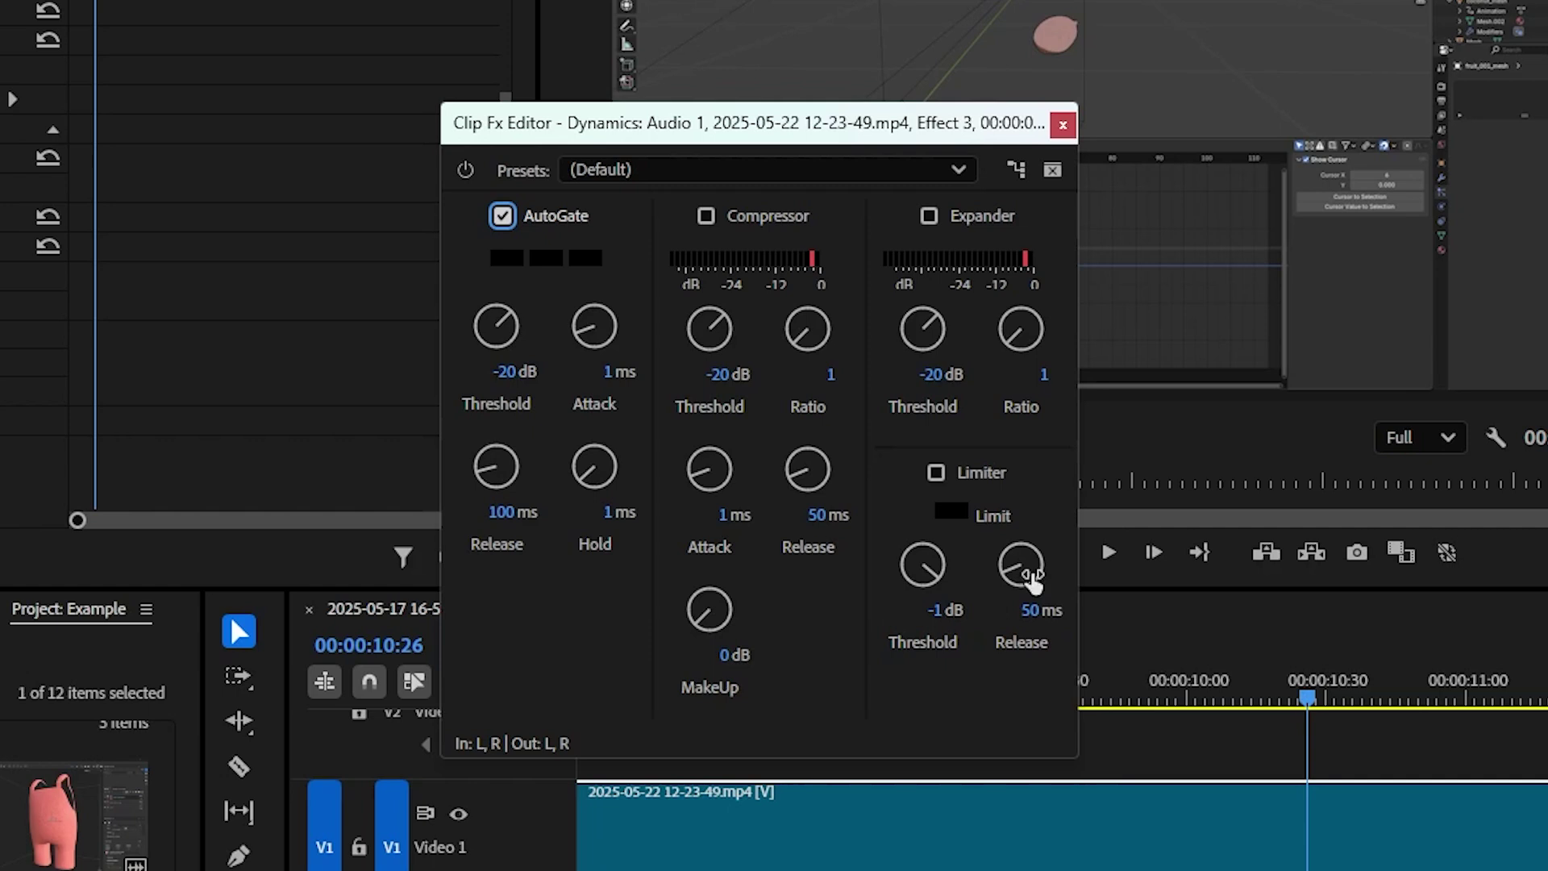
left_click(1312, 710)
left_click_drag(1312, 709, 1298, 775)
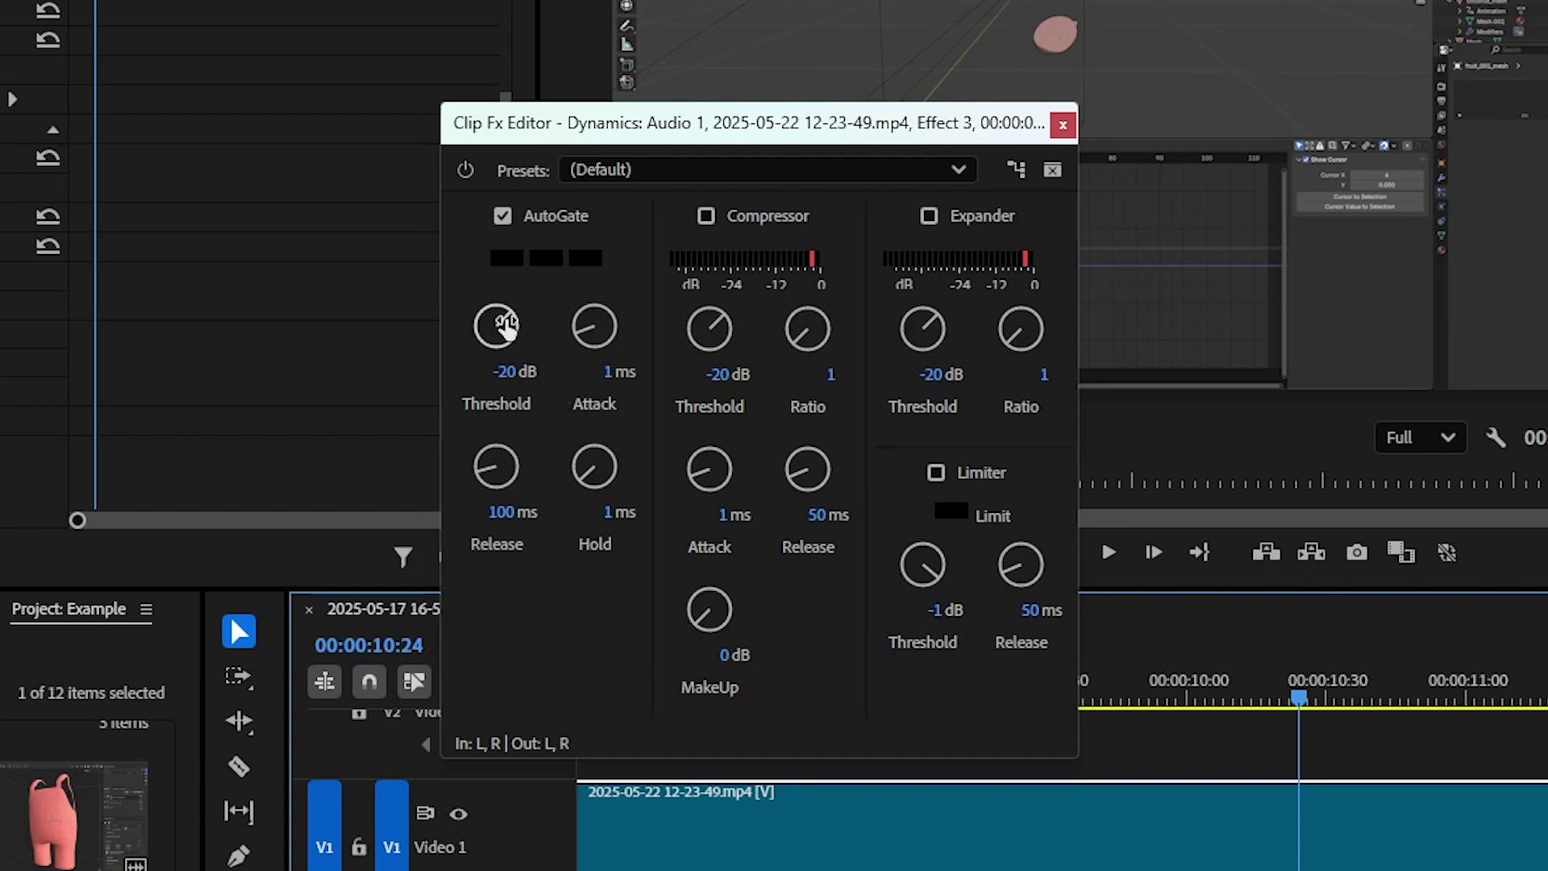
left_click(506, 324)
left_click_drag(506, 324, 587, 408)
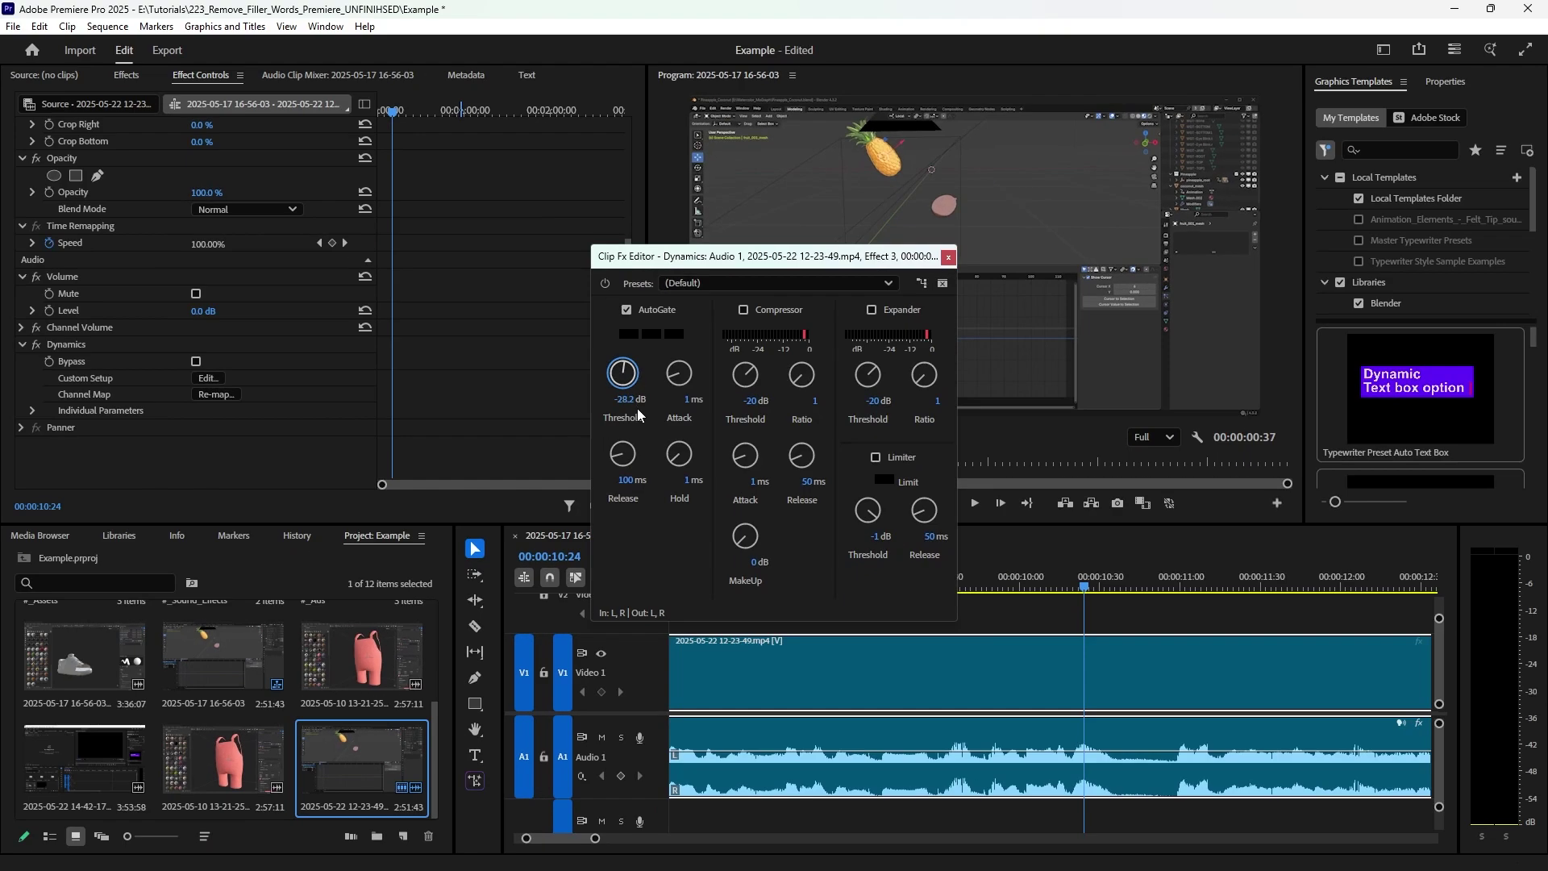
Play the gated audio from 00:00:09:54, then move the Clip Fx Editor up and left
left_click_drag(1077, 595, 1003, 597)
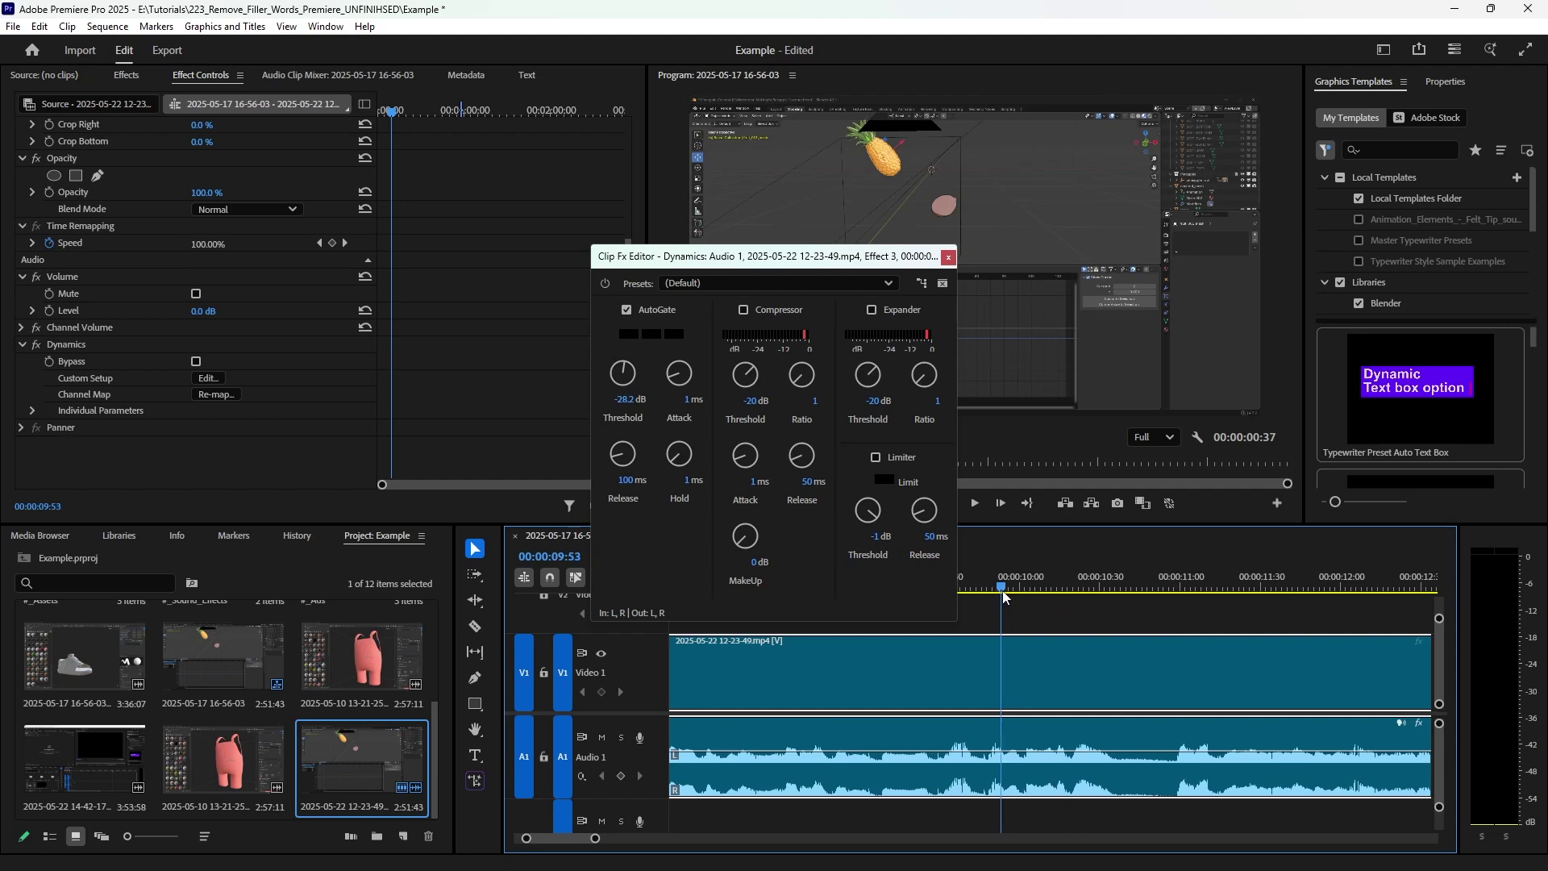
key("space")
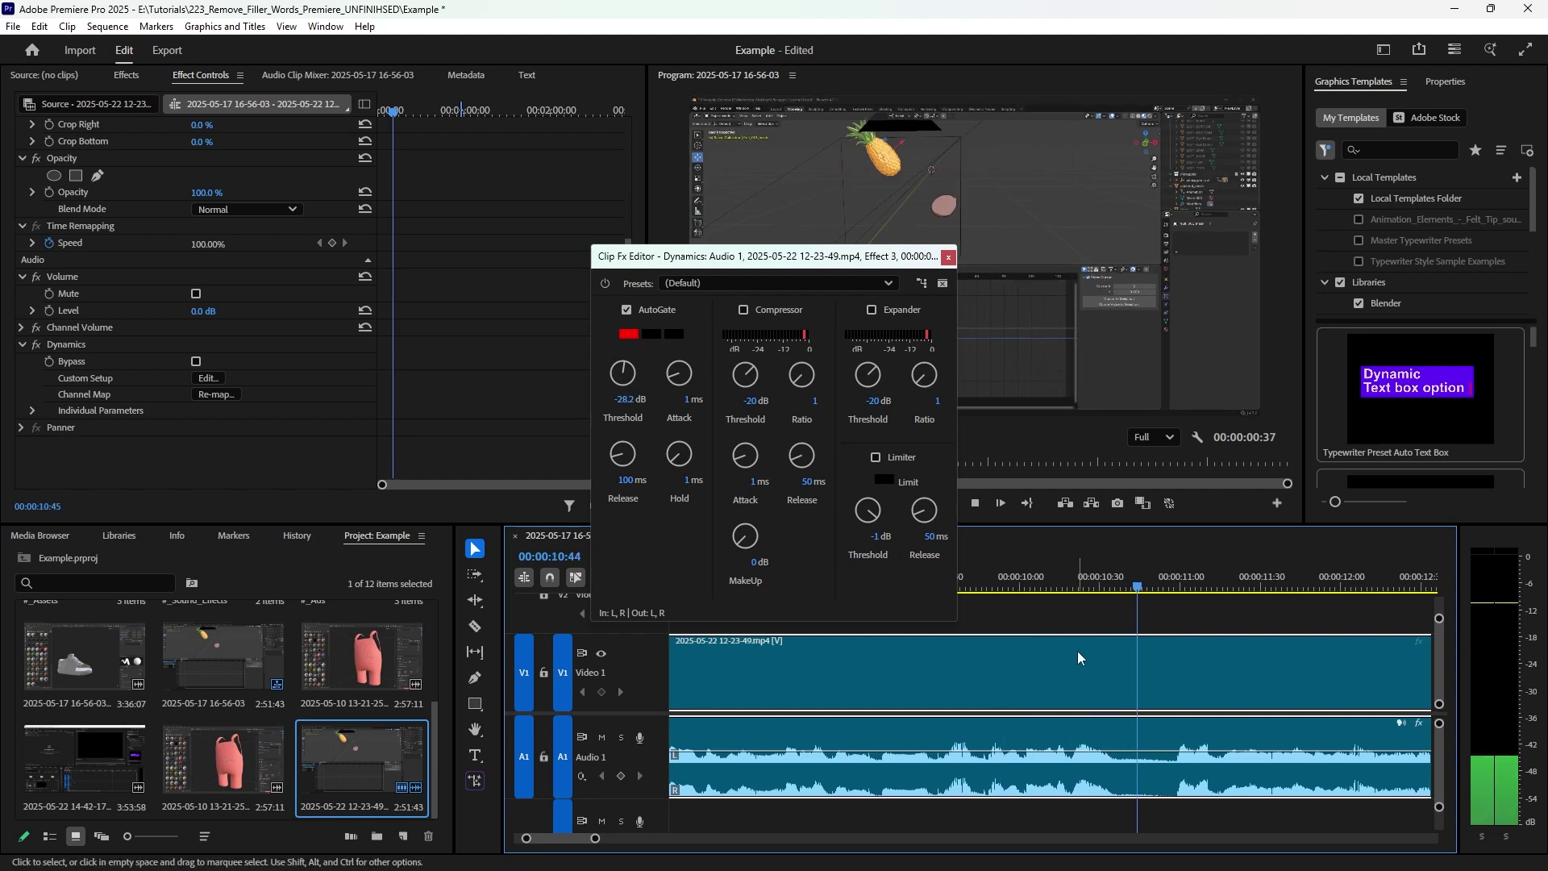
key("space")
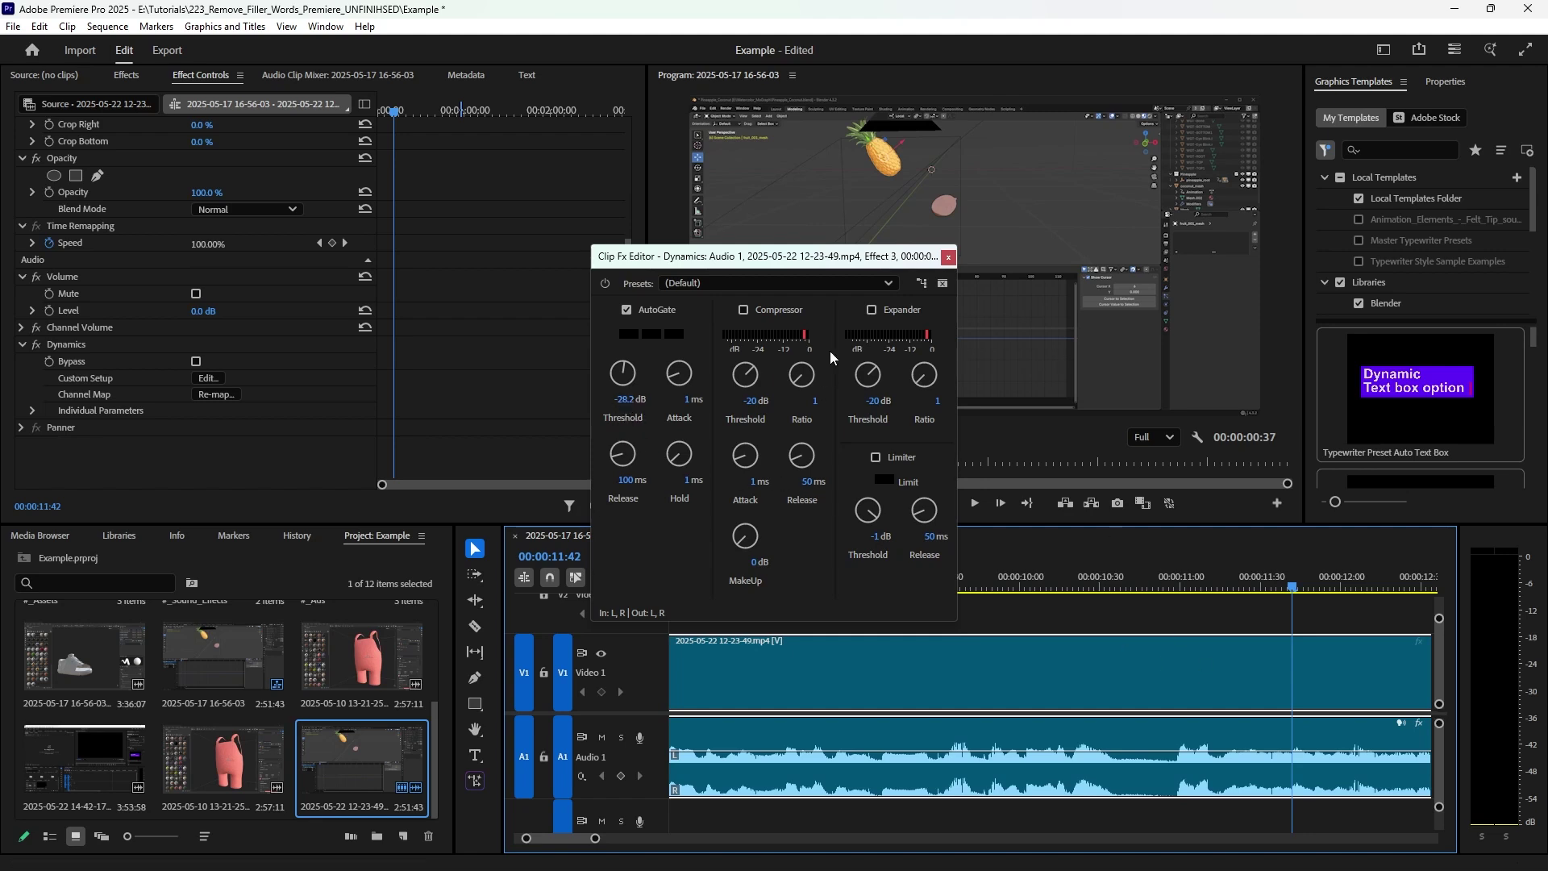
left_click_drag(811, 267, 636, 149)
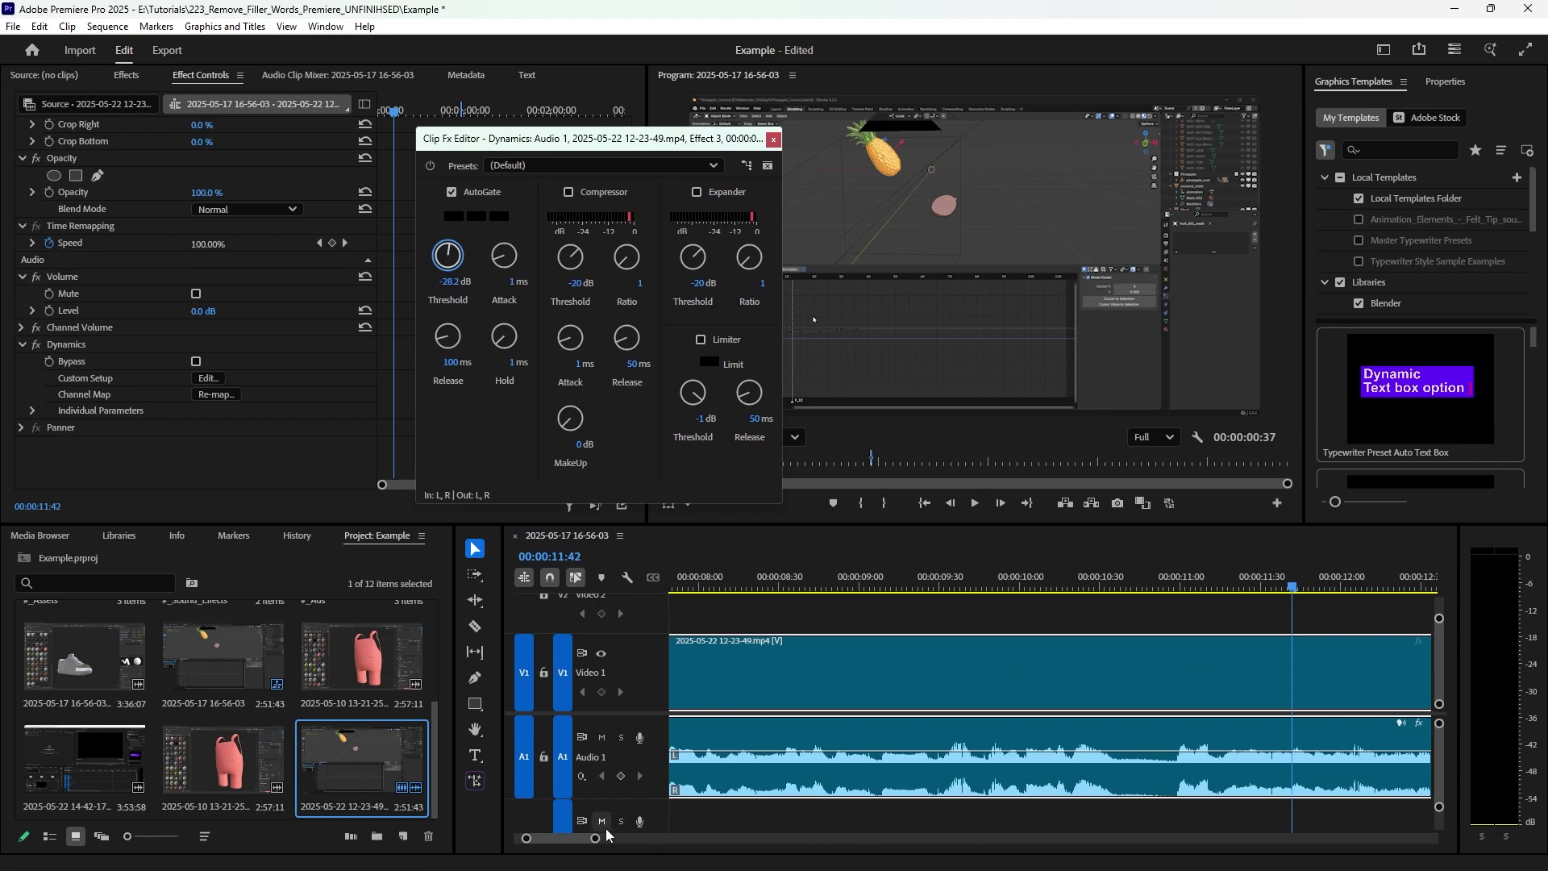
Zoom into the timeline and play the audio from about 00:00:11:29 to 13:42
left_click_drag(597, 839, 741, 844)
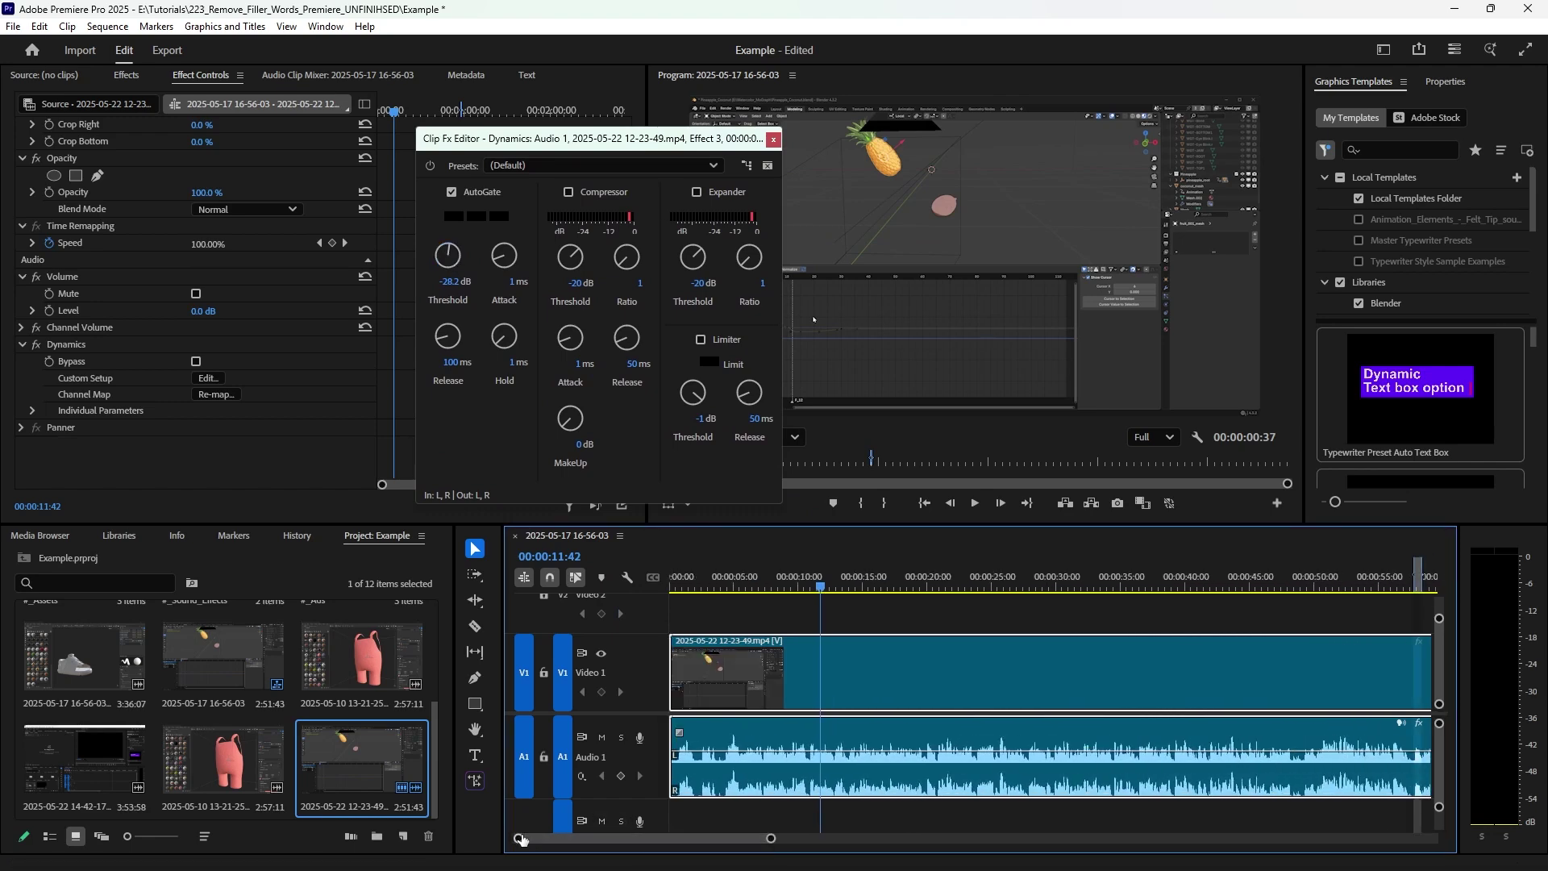
key("equal")
key("equal")
key("equal")
key("equal")
key("equal")
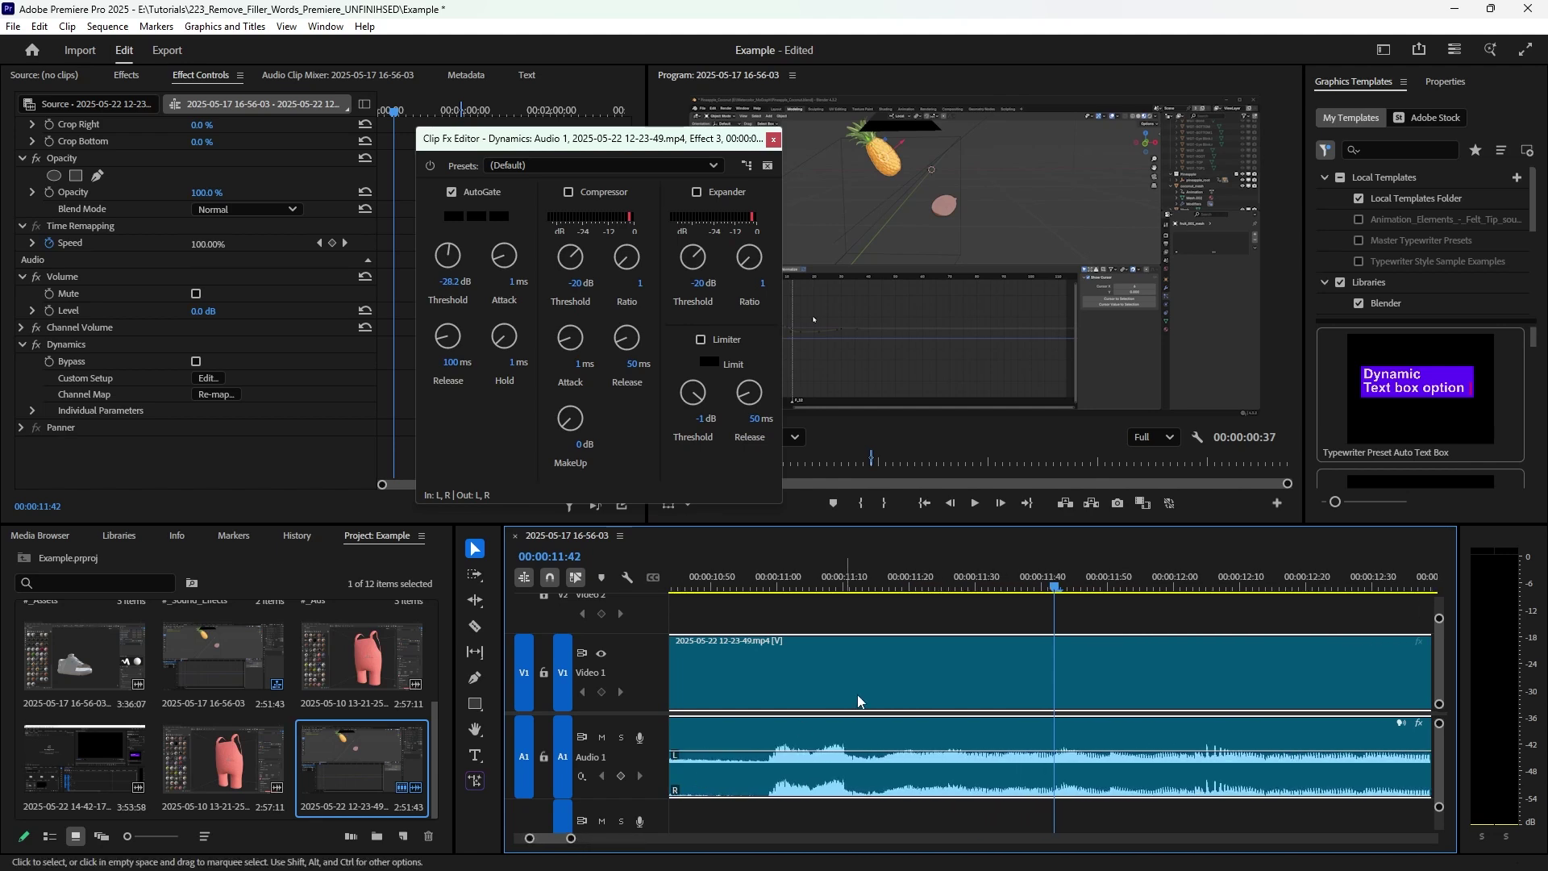
left_click(758, 574)
left_click_drag(757, 569, 1413, 617)
key("space")
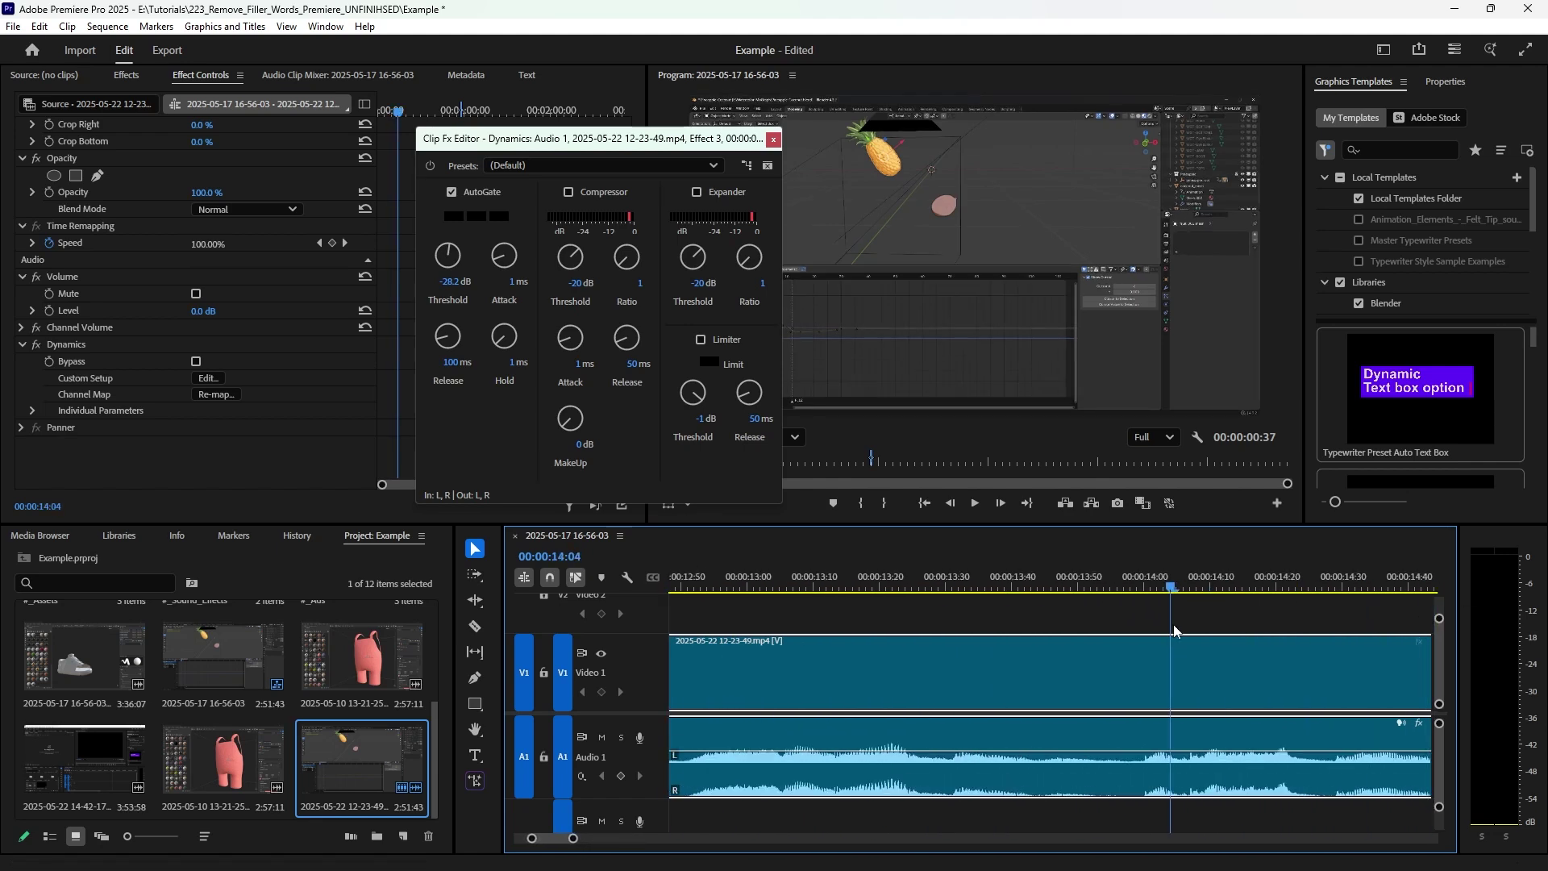
left_click(1024, 572)
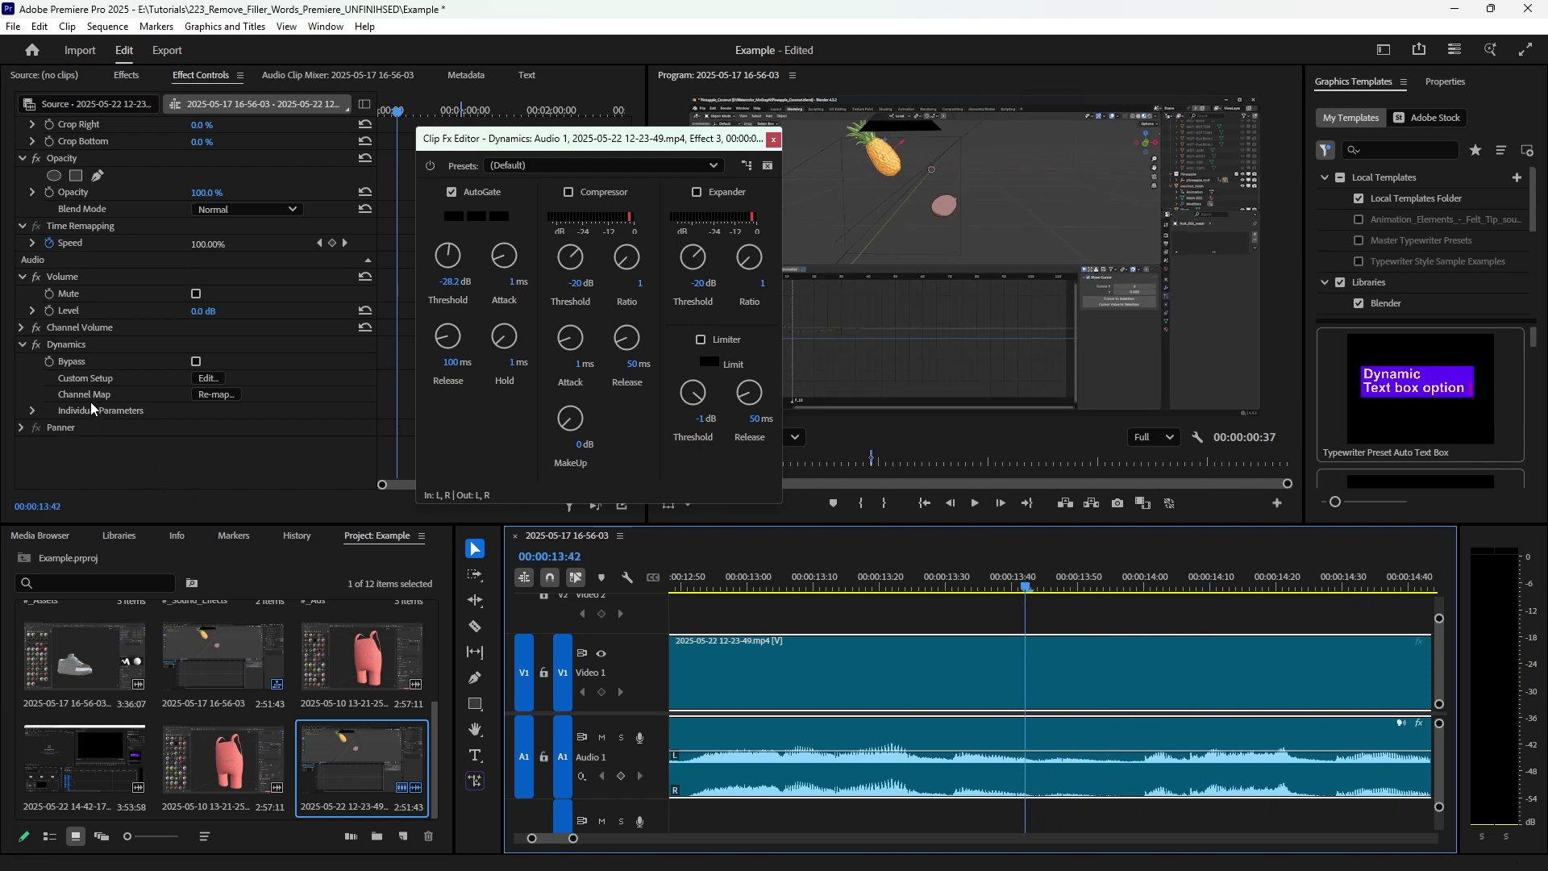
Replay the section near 13 seconds with Dynamics off, then on, leaving it enabled
left_click(36, 345)
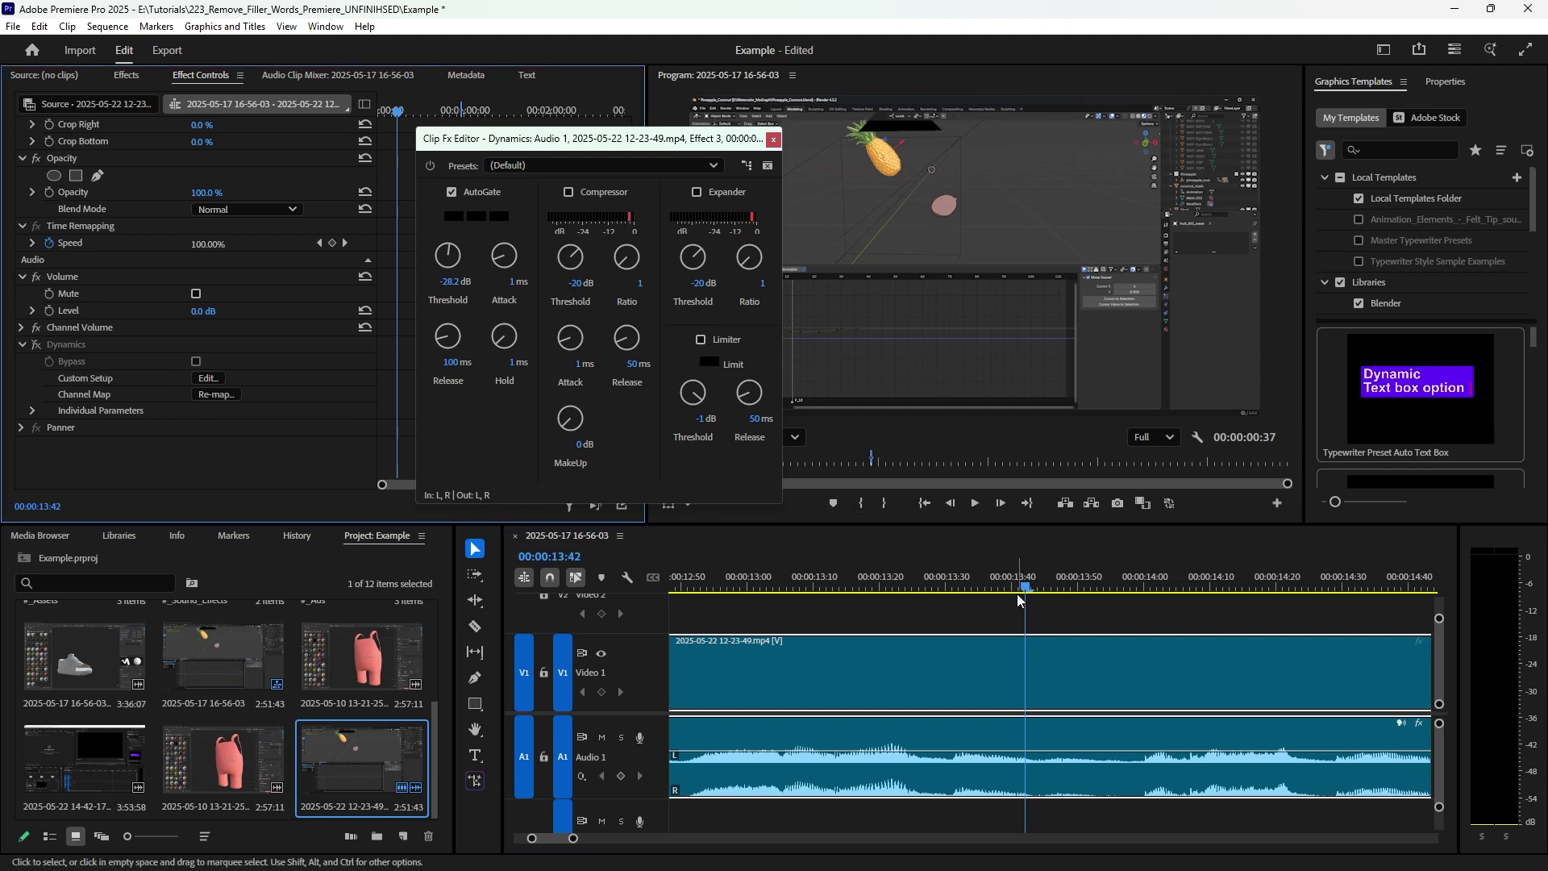
left_click_drag(1019, 587, 768, 605)
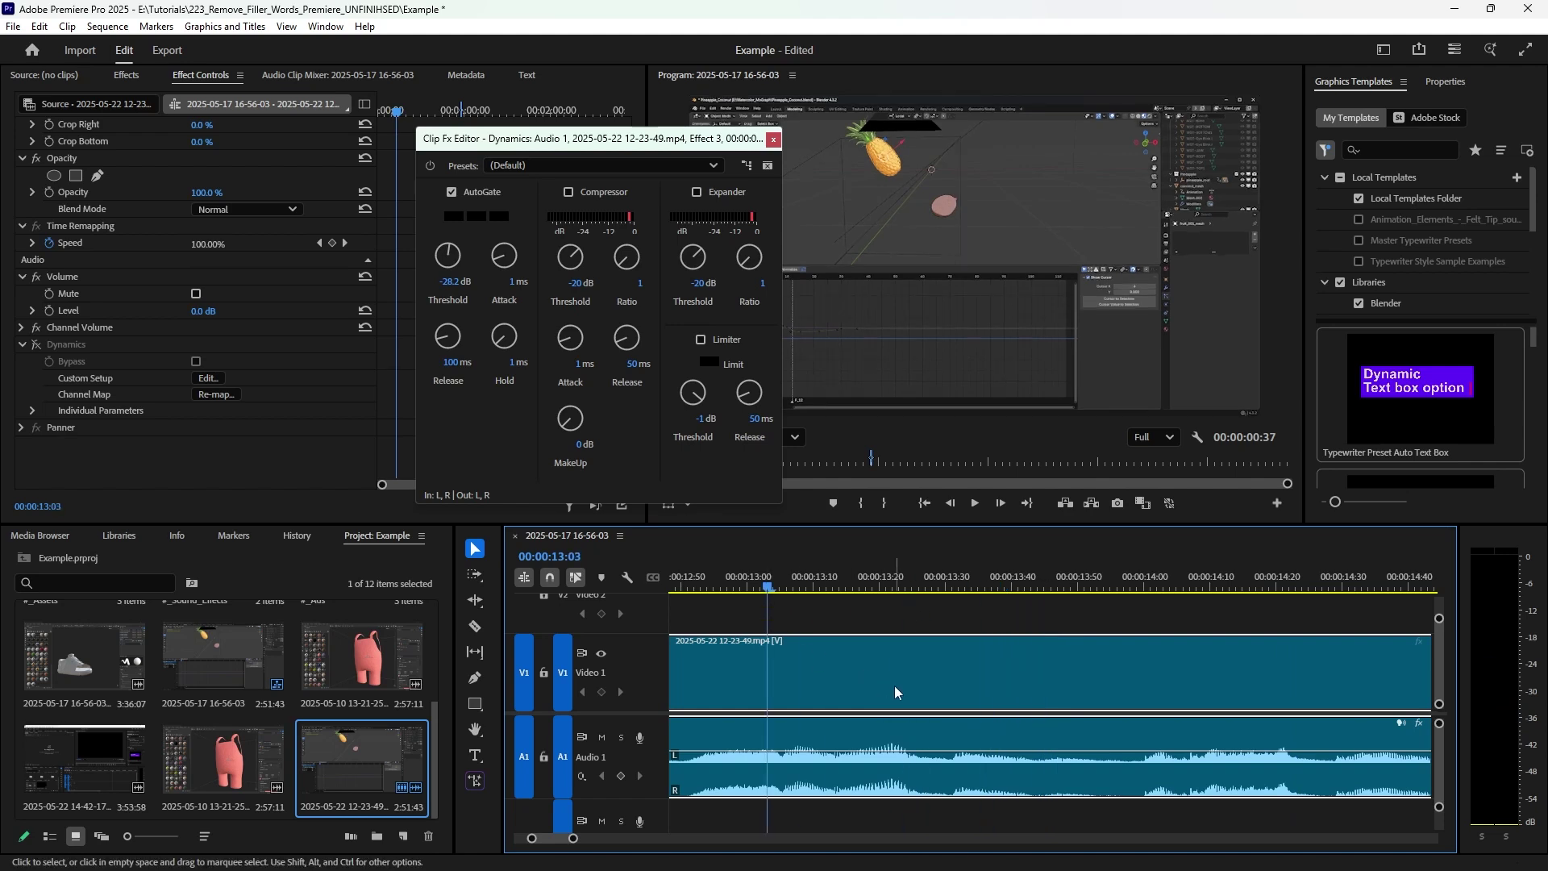
key("space")
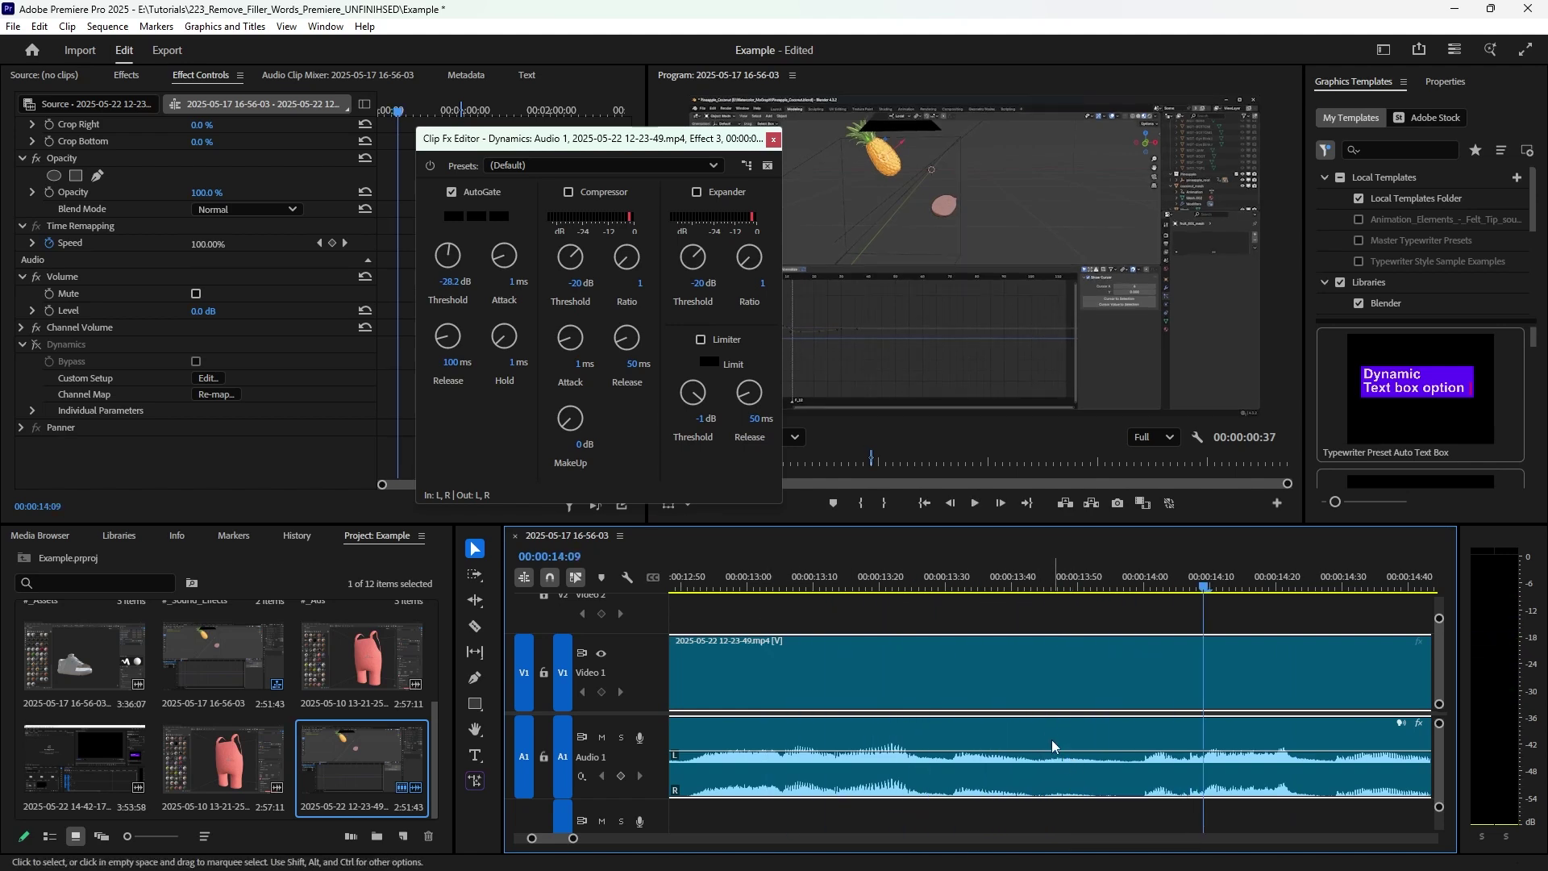
left_click(36, 345)
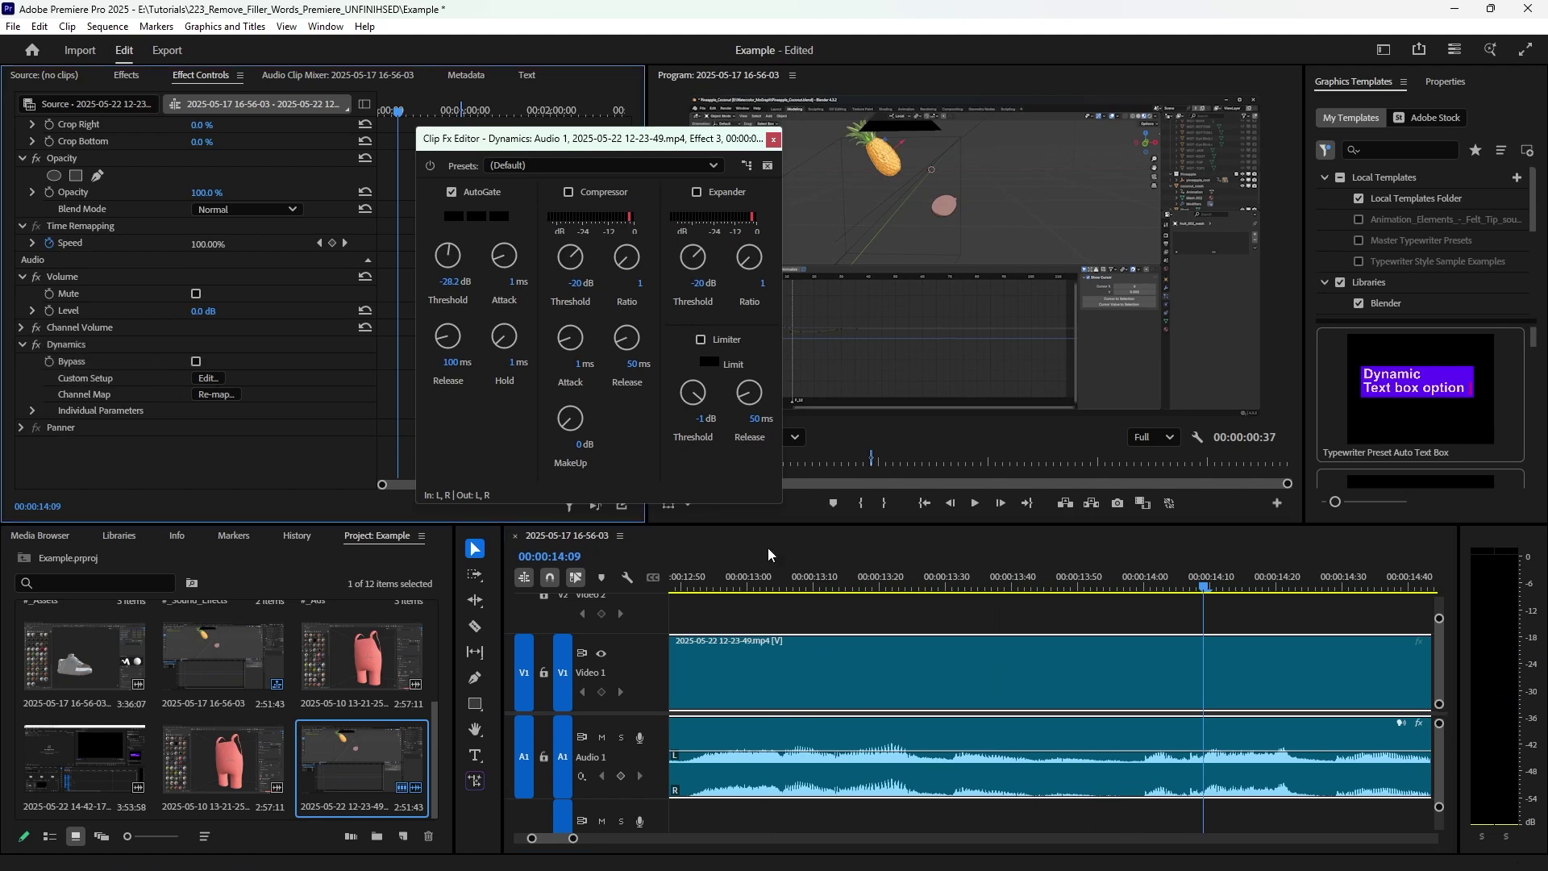
left_click(714, 582)
key("space")
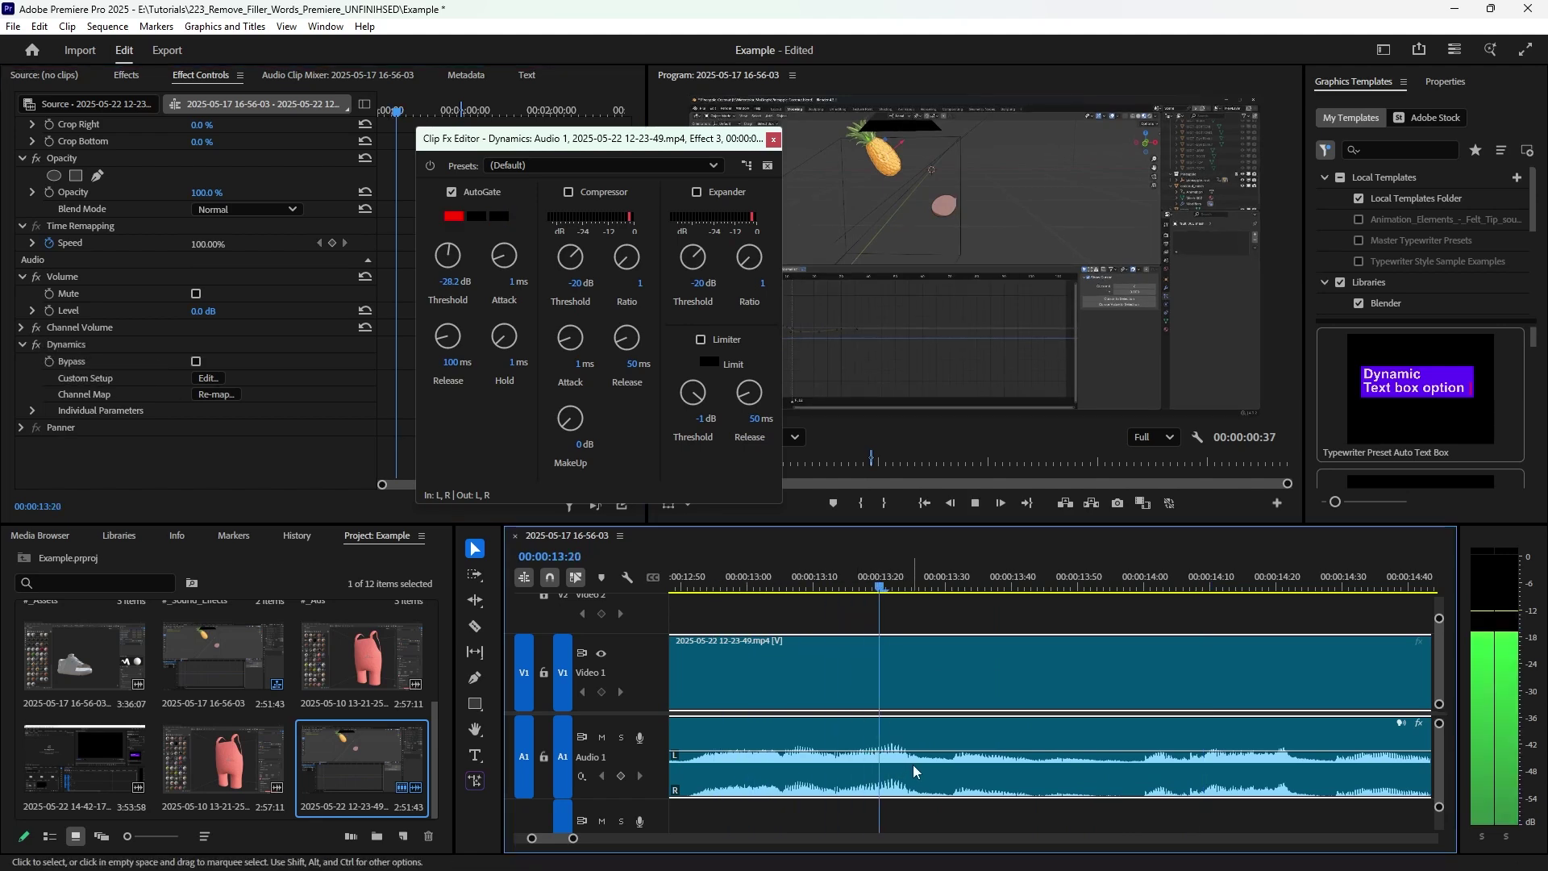
key("space")
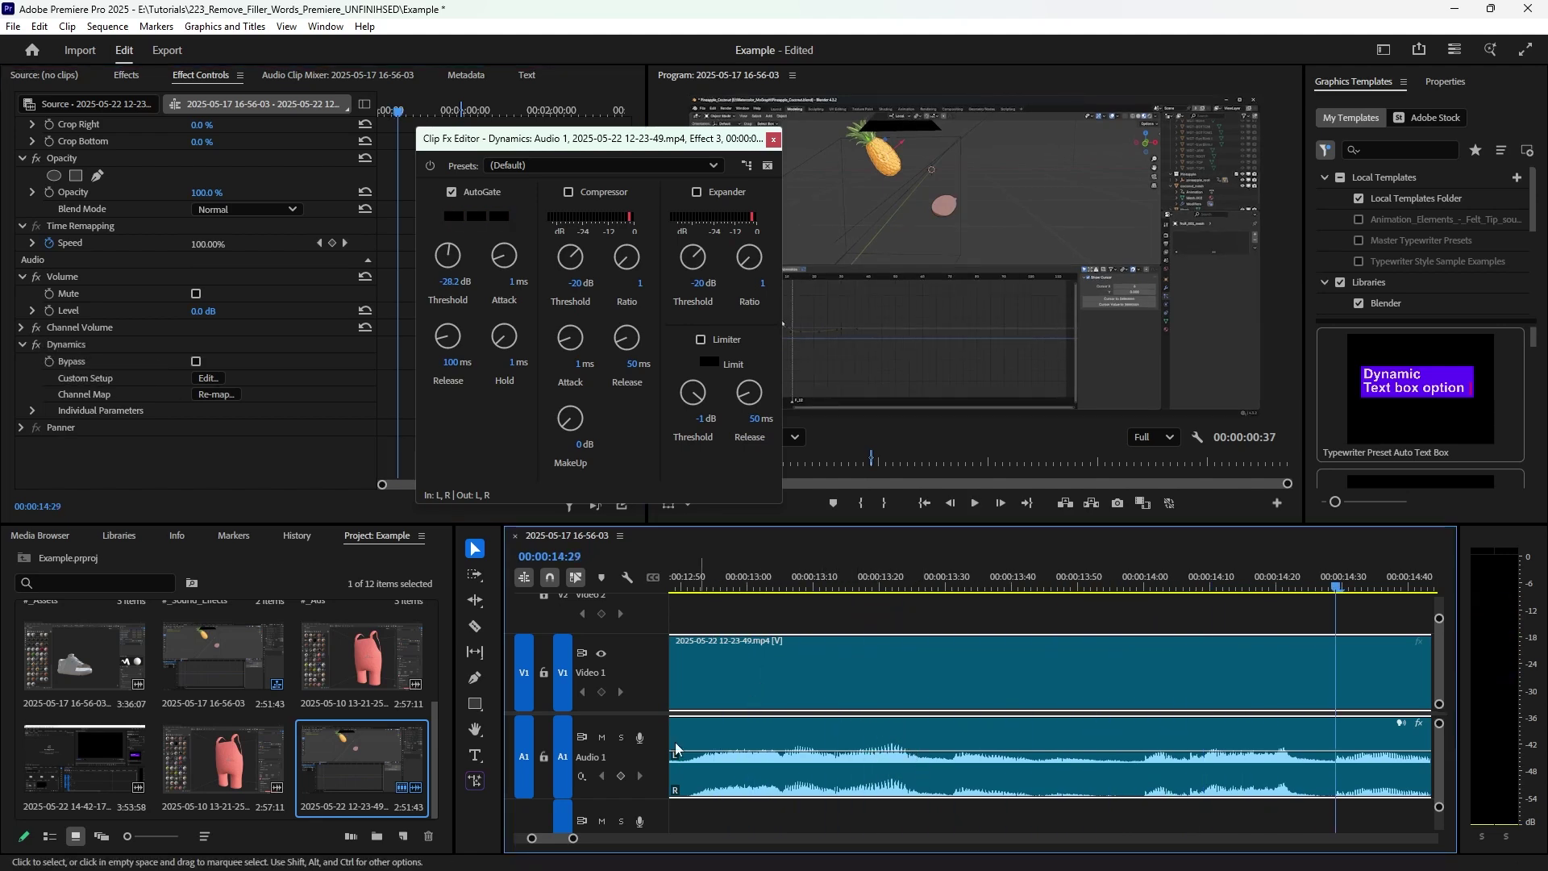
Close the Dynamics Clip Fx Editor and zoom the timeline out to the whole clip
left_click(774, 140)
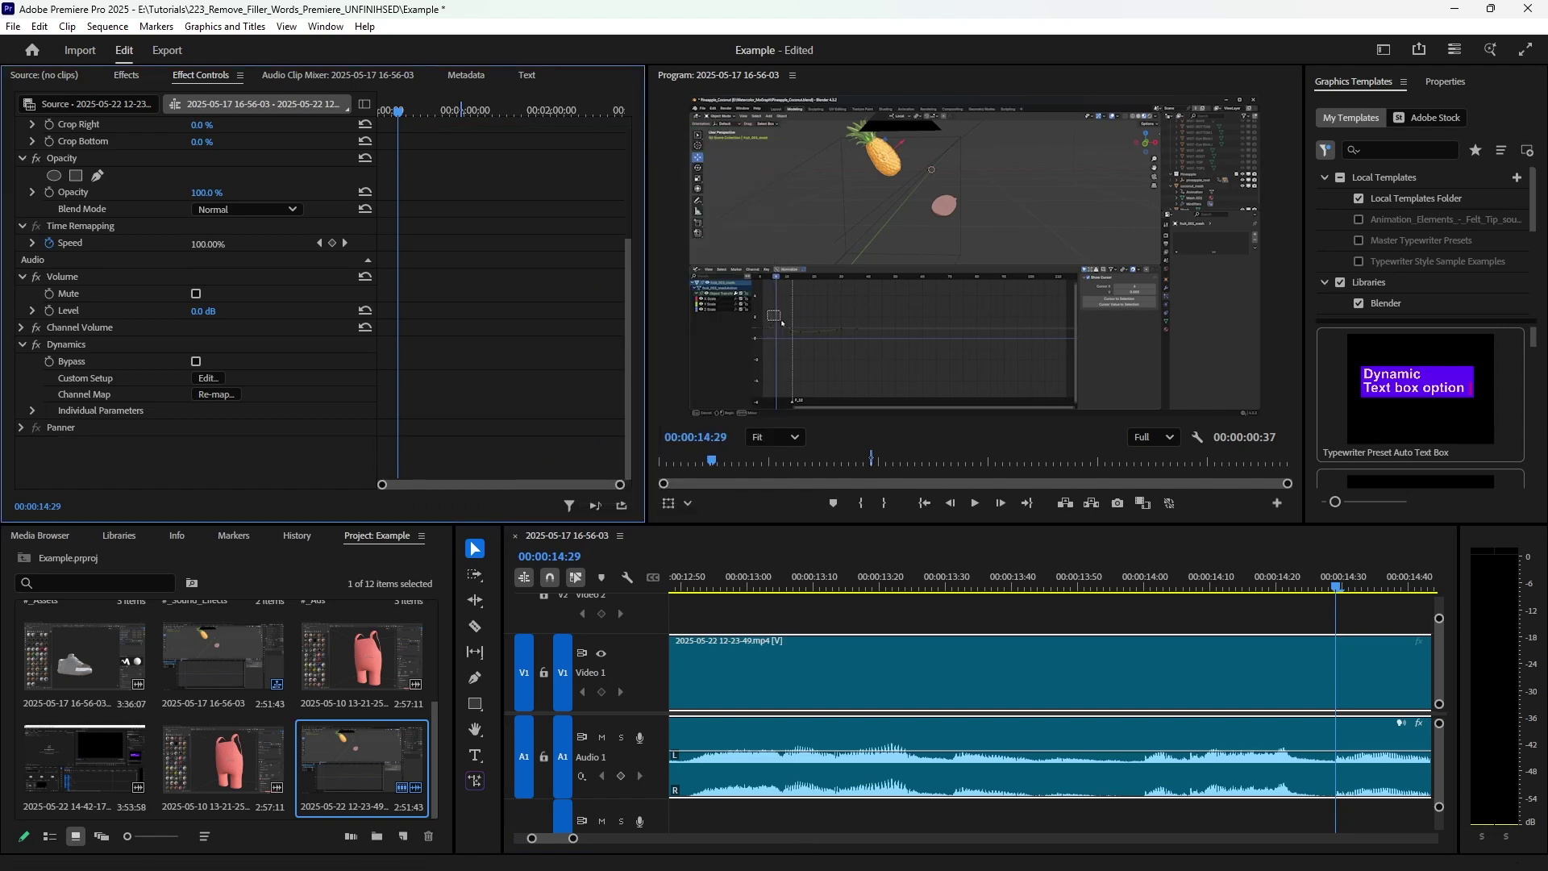
left_click_drag(574, 838, 807, 838)
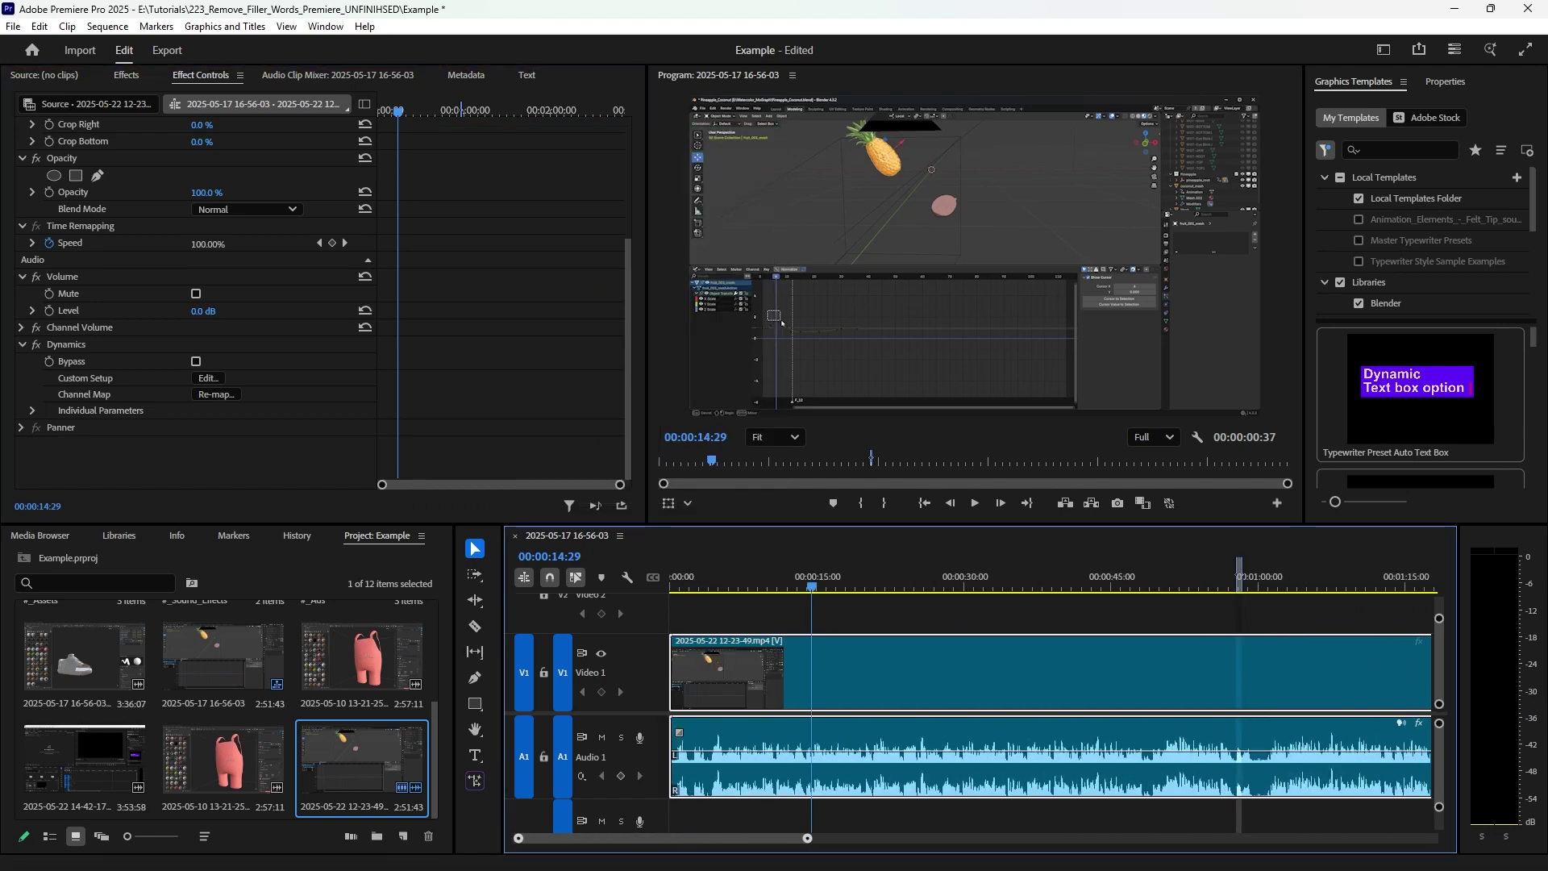
left_click_drag(922, 578, 805, 719)
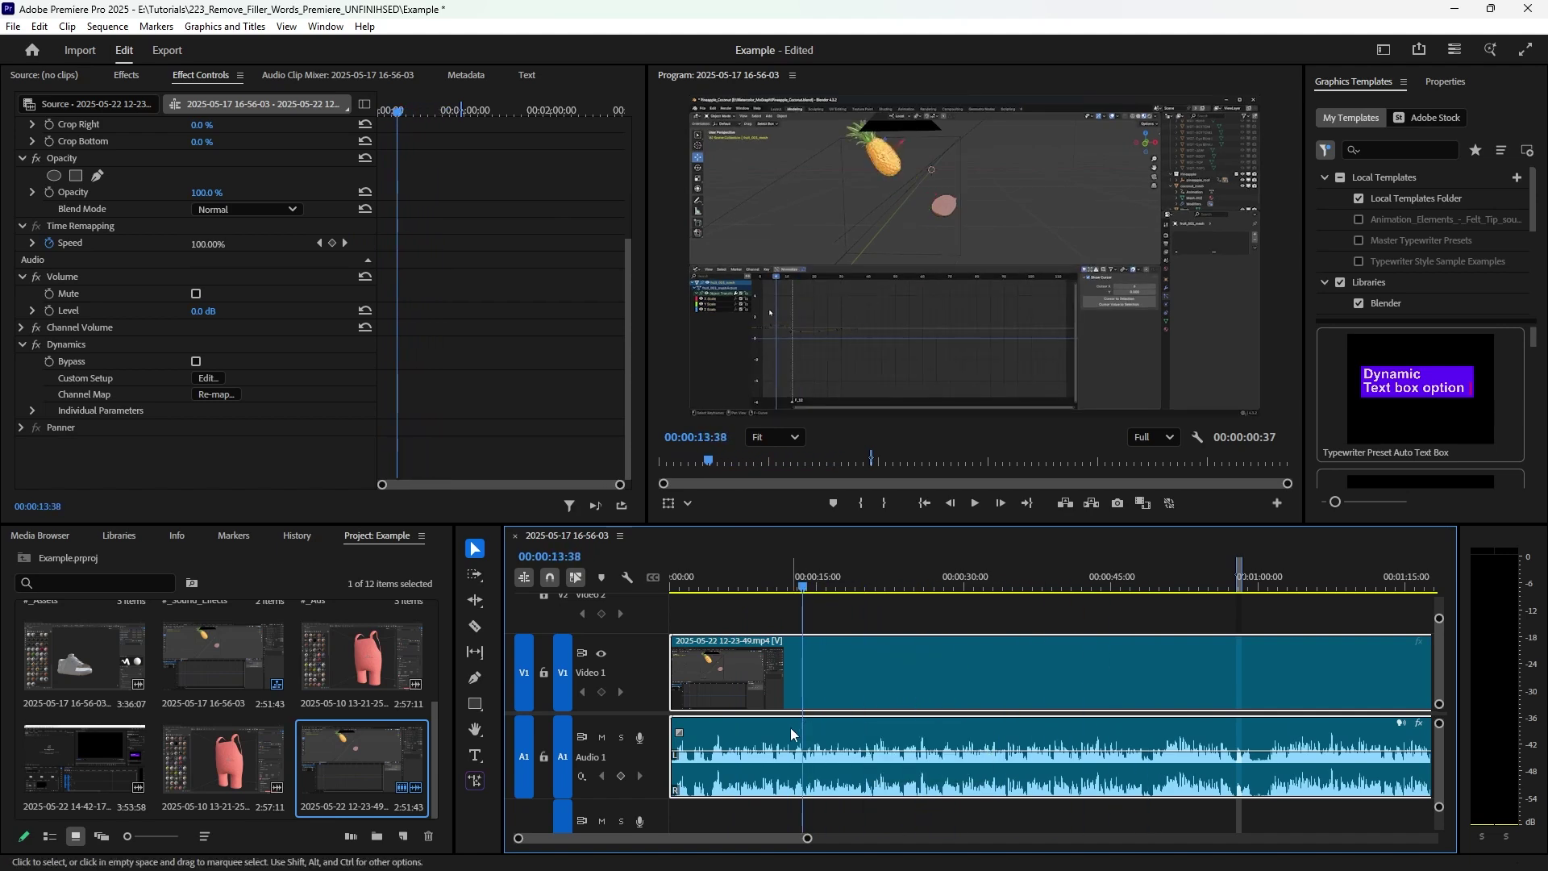